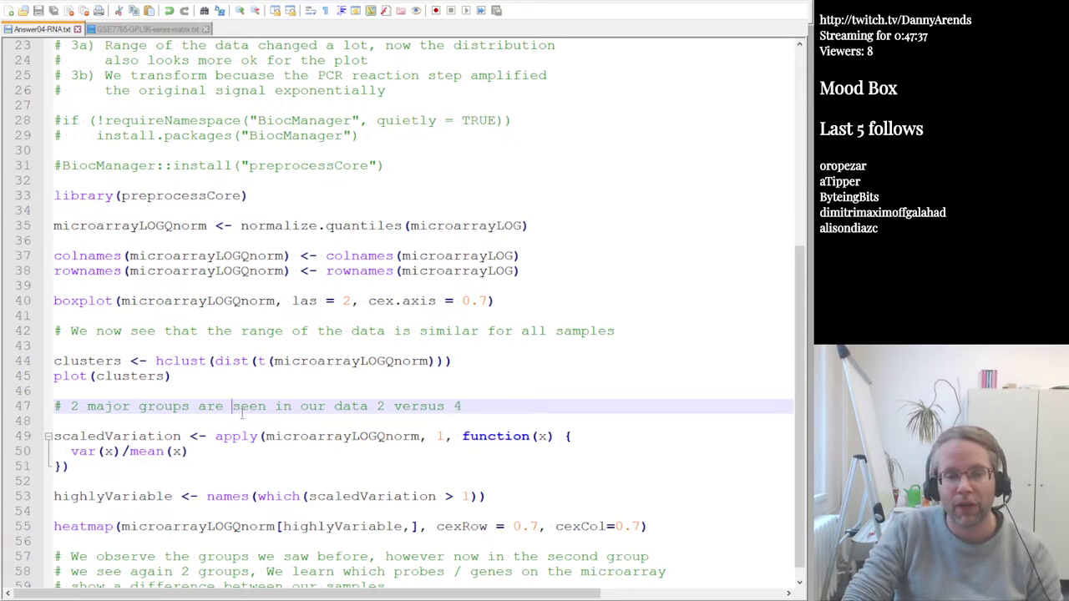
Examine the apply call, its microarrayLOGQnorm input and the margin argument 1 in the scaledVariation code
{"action": "double_click", "coordinate": [237, 436]}
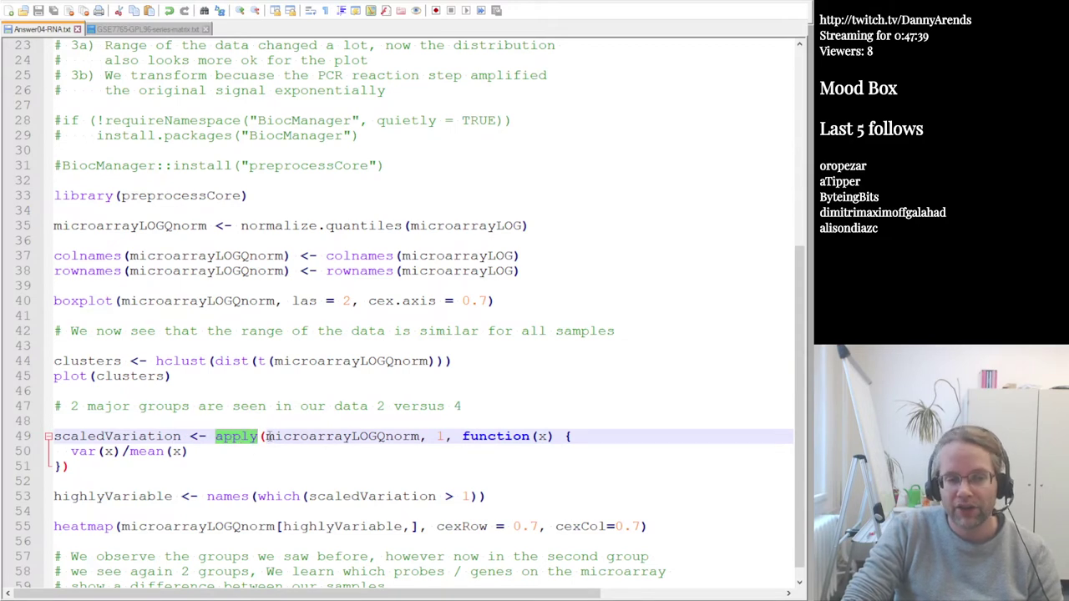
{"action": "left_click_drag", "start_coordinate": [266, 436], "coordinate": [422, 436]}
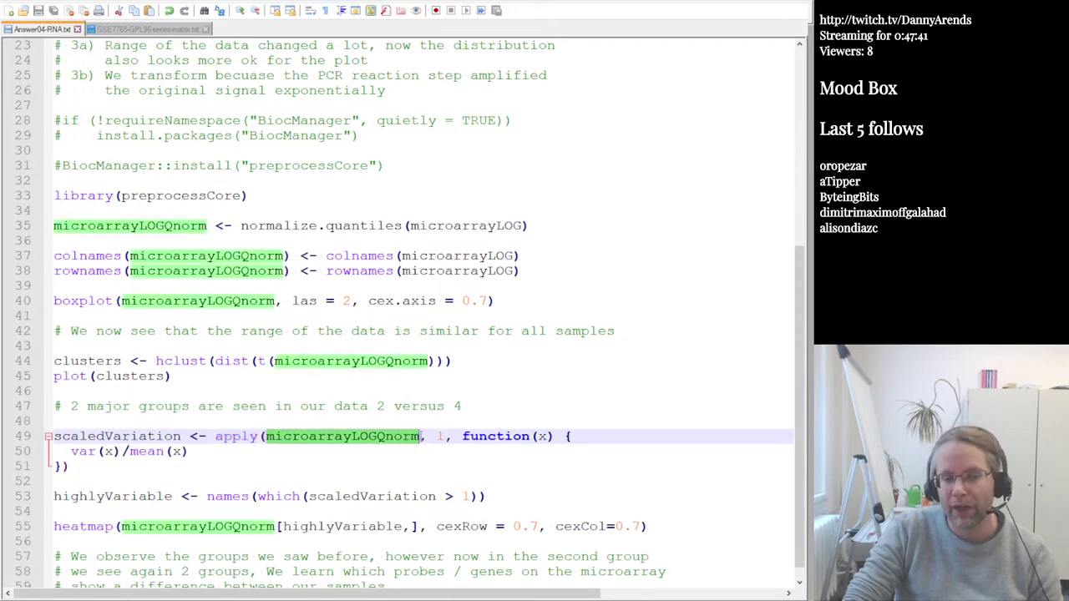
{"action": "left_click", "coordinate": [384, 436]}
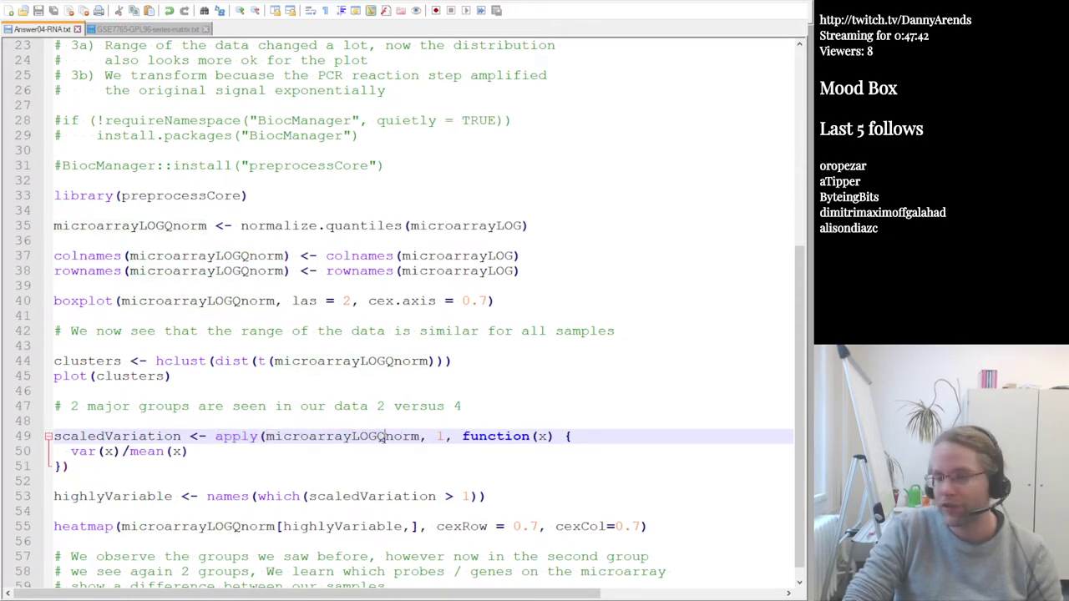
{"action": "double_click", "coordinate": [440, 436]}
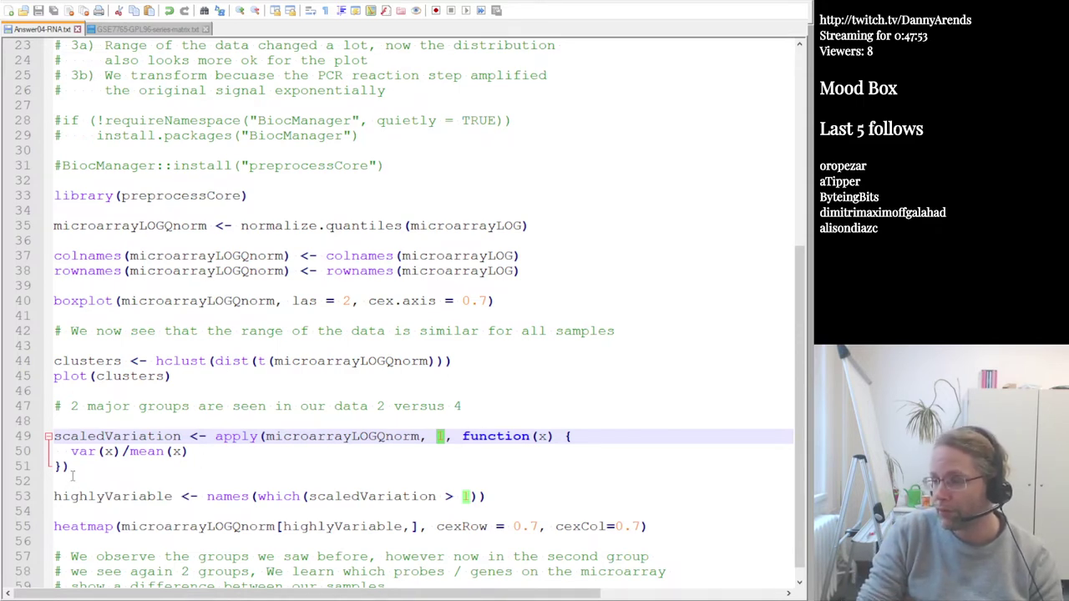
{"action": "left_click", "coordinate": [573, 436]}
Try mrow as the argument name of the scaledVariation function, and restore it to x
{"action": "double_click", "coordinate": [542, 436]}
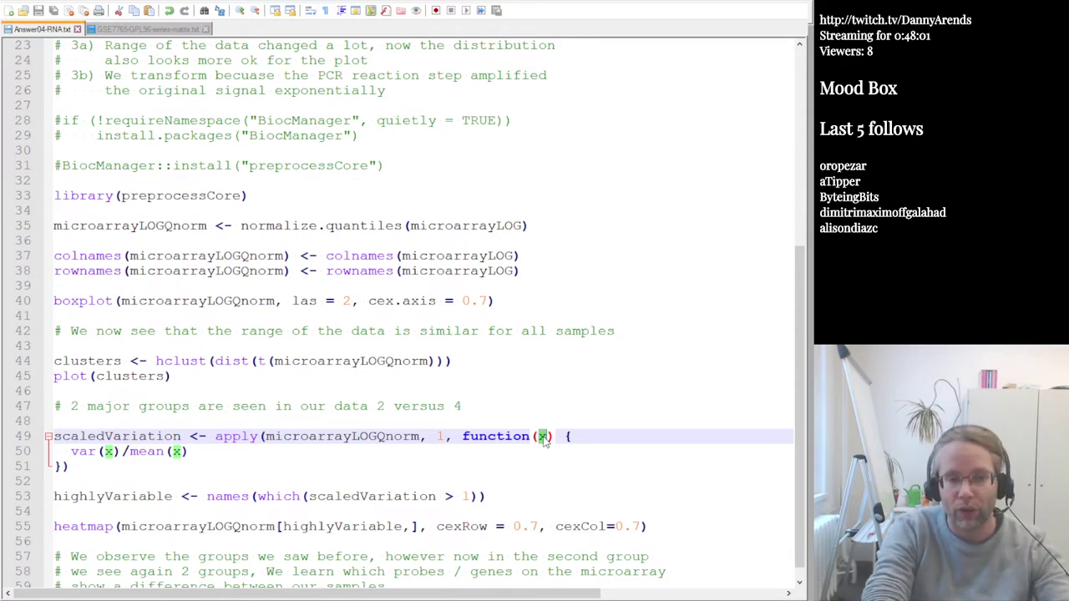
{"action": "key", "text": "BackSpace"}
{"action": "type", "text": "row"}
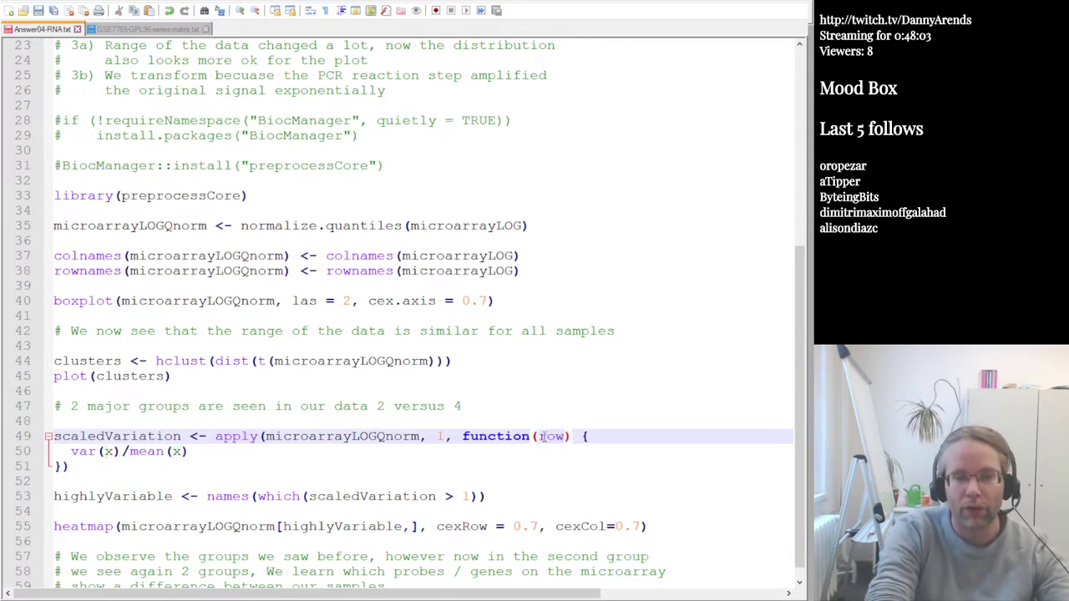
{"action": "left_click", "coordinate": [539, 436]}
{"action": "type", "text": "m"}
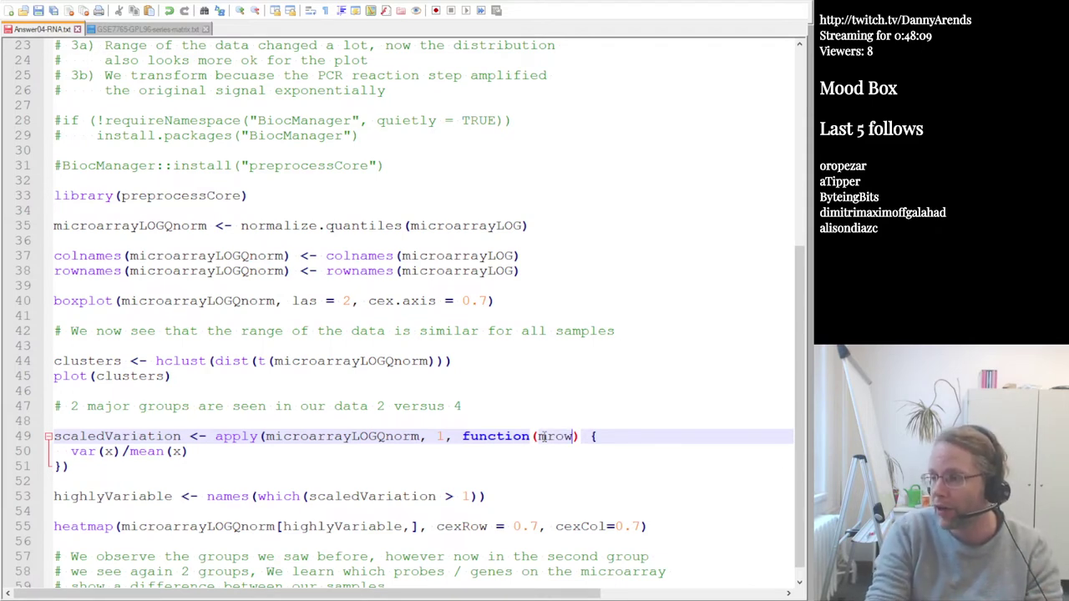
{"action": "key", "text": "BackSpace"}
{"action": "key", "text": "BackSpace"}
{"action": "key", "text": "BackSpace"}
{"action": "type", "text": "x"}
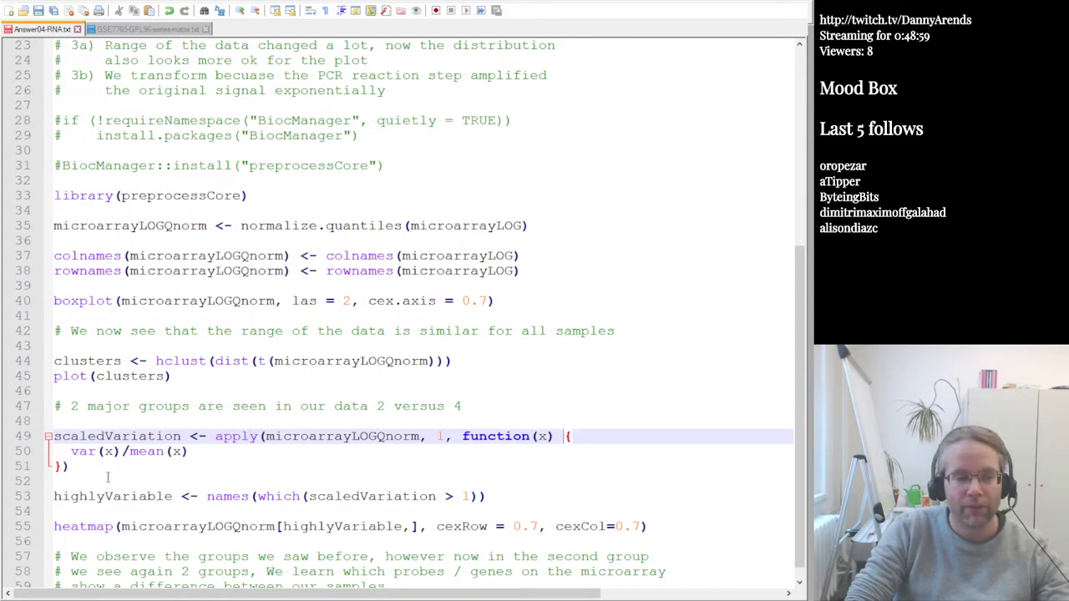
Run the scaledVariation apply block from the script in R and print elements 1:10 of the result
{"action": "left_click_drag", "start_coordinate": [107, 473], "coordinate": [4, 433]}
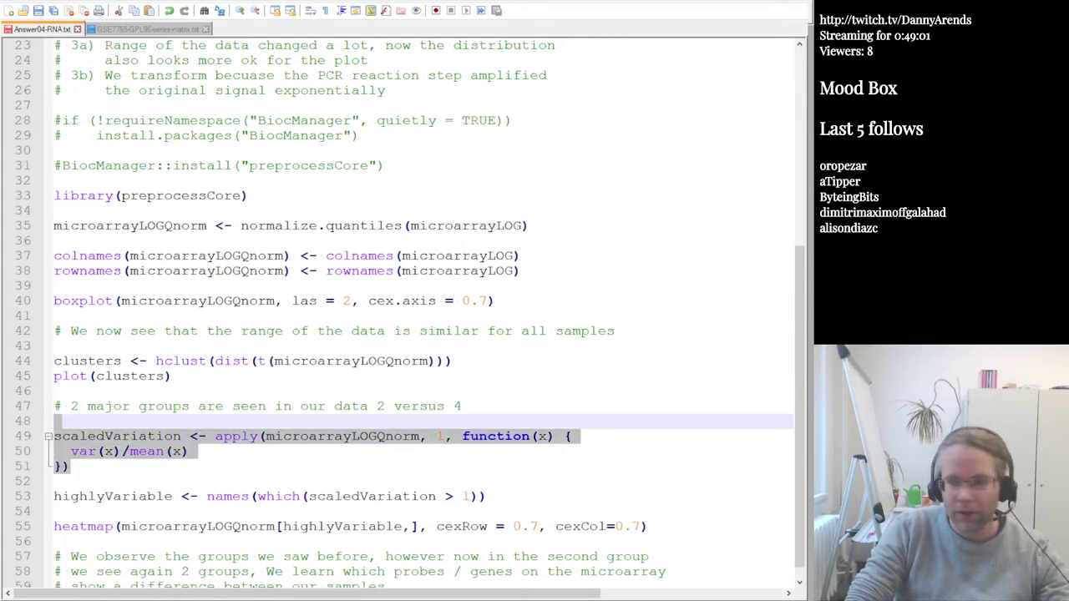
{"action": "key", "text": "F8"}
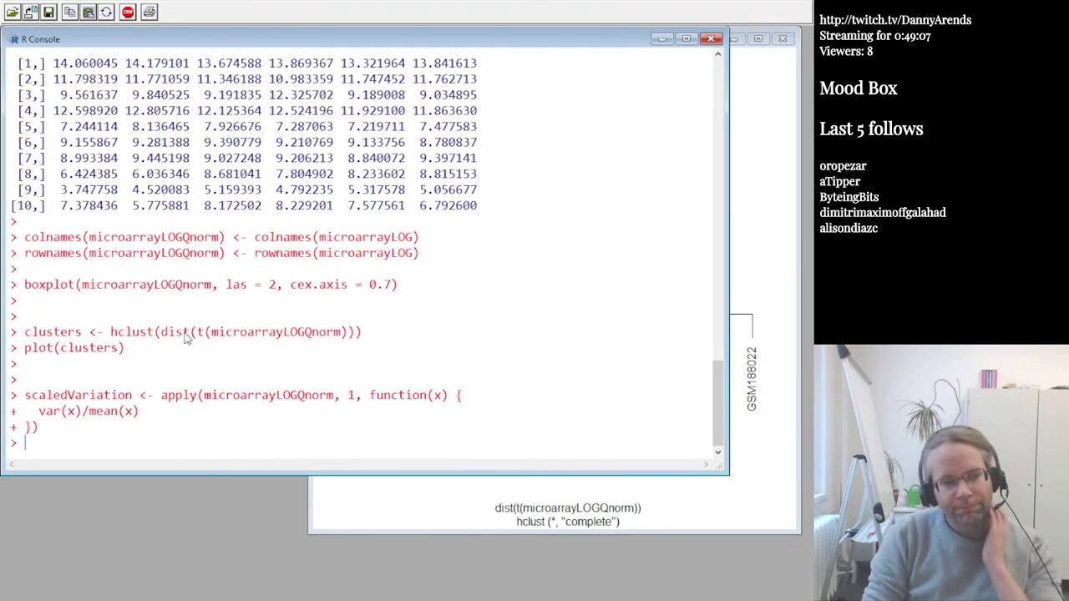
{"action": "type", "text": "sca"}
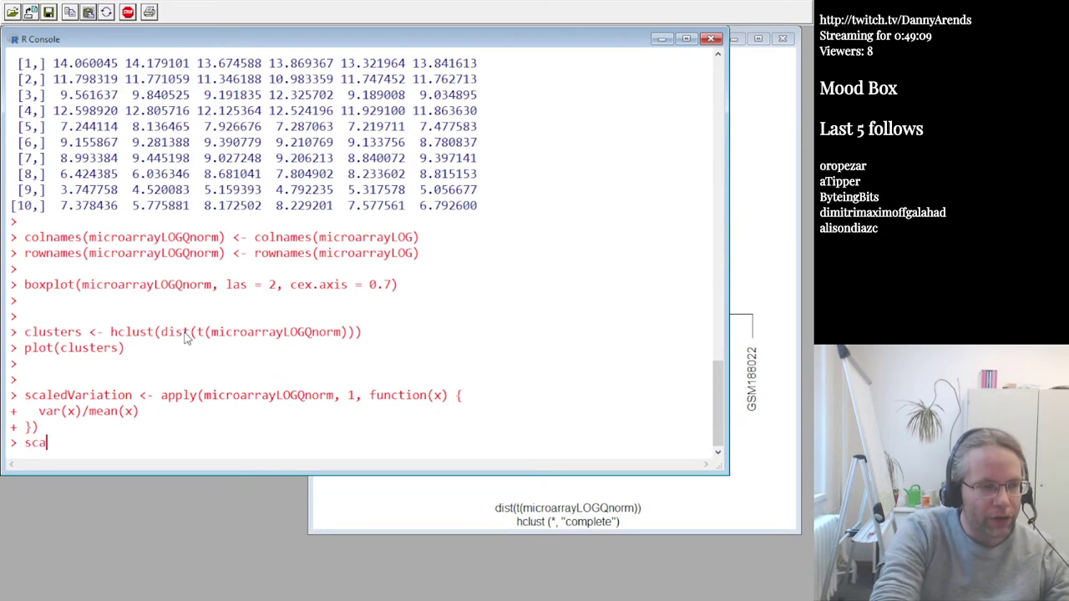
{"action": "type", "text": "le"}
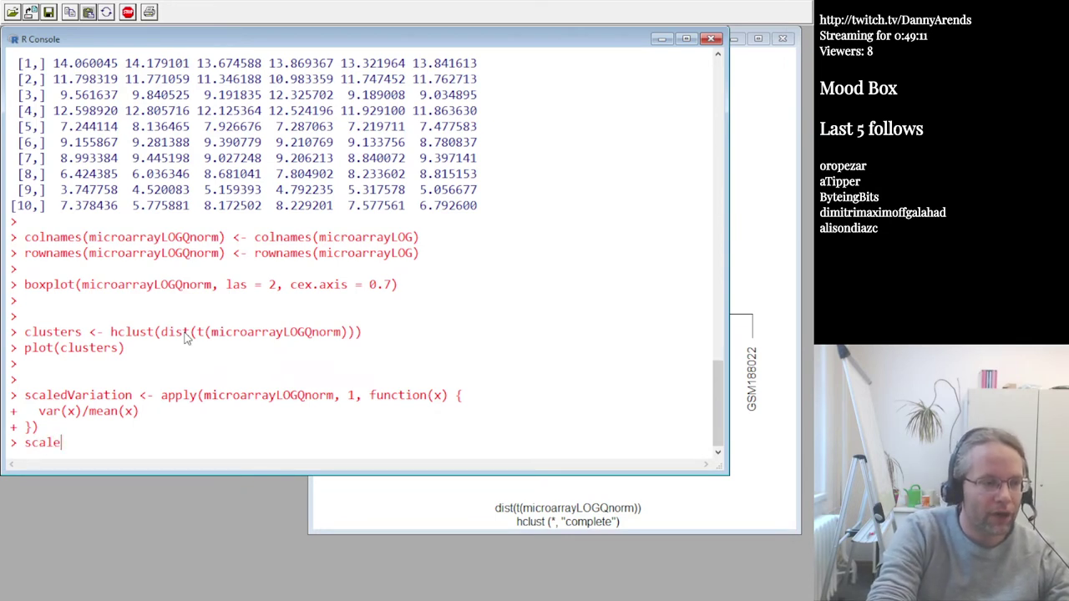
{"action": "type", "text": "dV"}
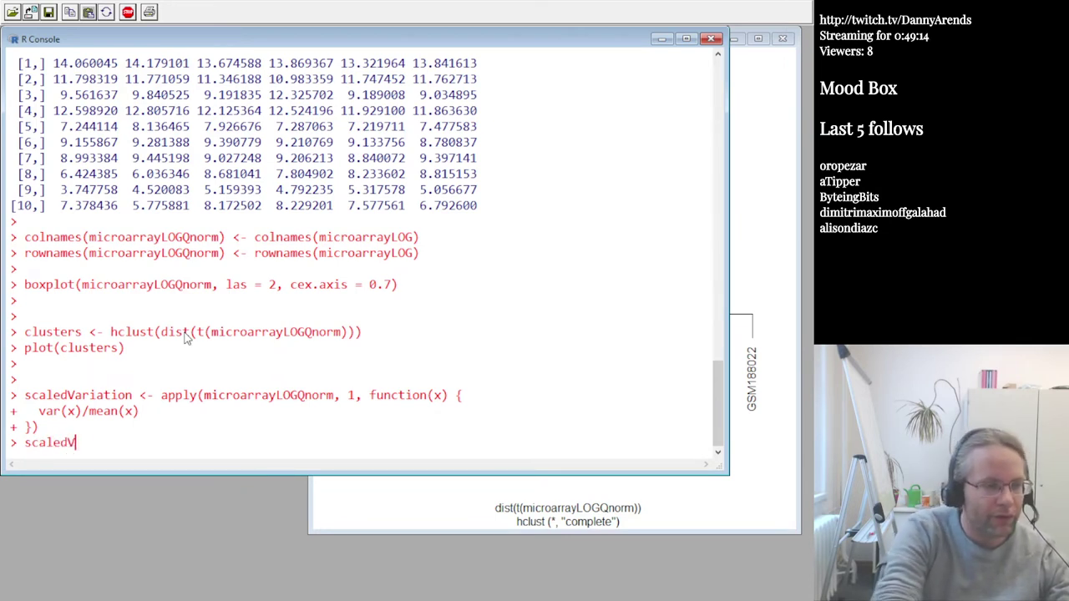
{"action": "key", "text": "Tab"}
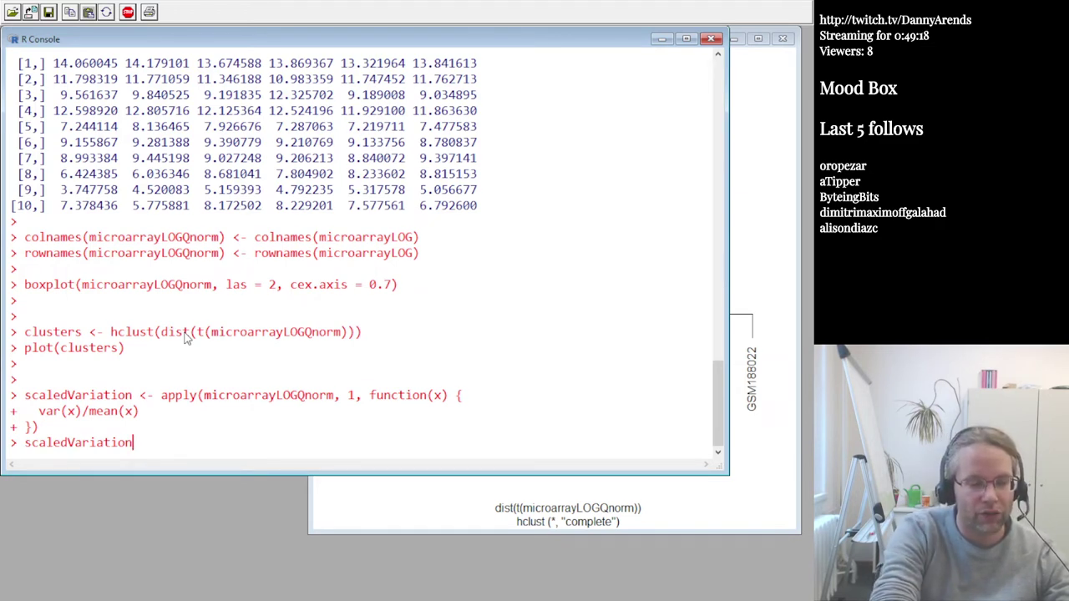
{"action": "type", "text": "[1:10"}
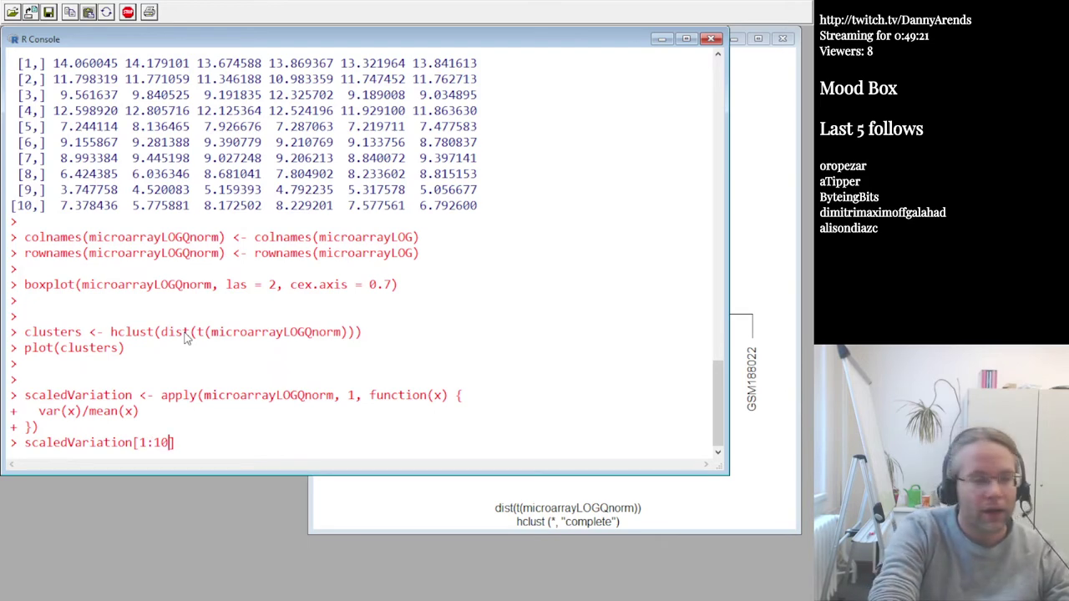
{"action": "type", "text": "]"}
{"action": "key", "text": "Return"}
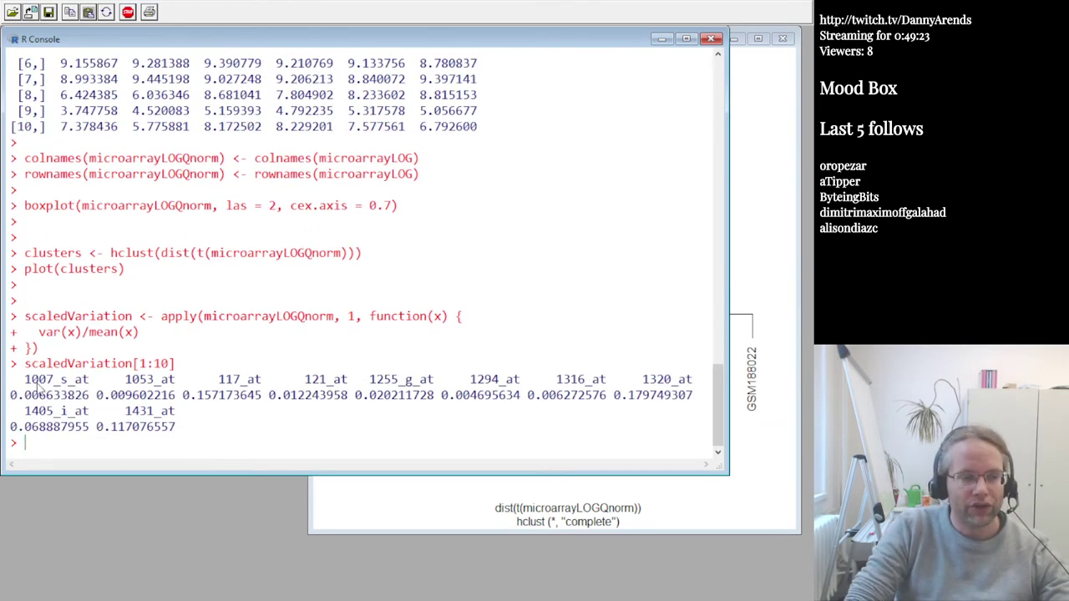
Examine the probe name 1007_s_at and the scaled variation of probe 117_at in the printed output
{"action": "left_click_drag", "start_coordinate": [24, 381], "coordinate": [90, 383]}
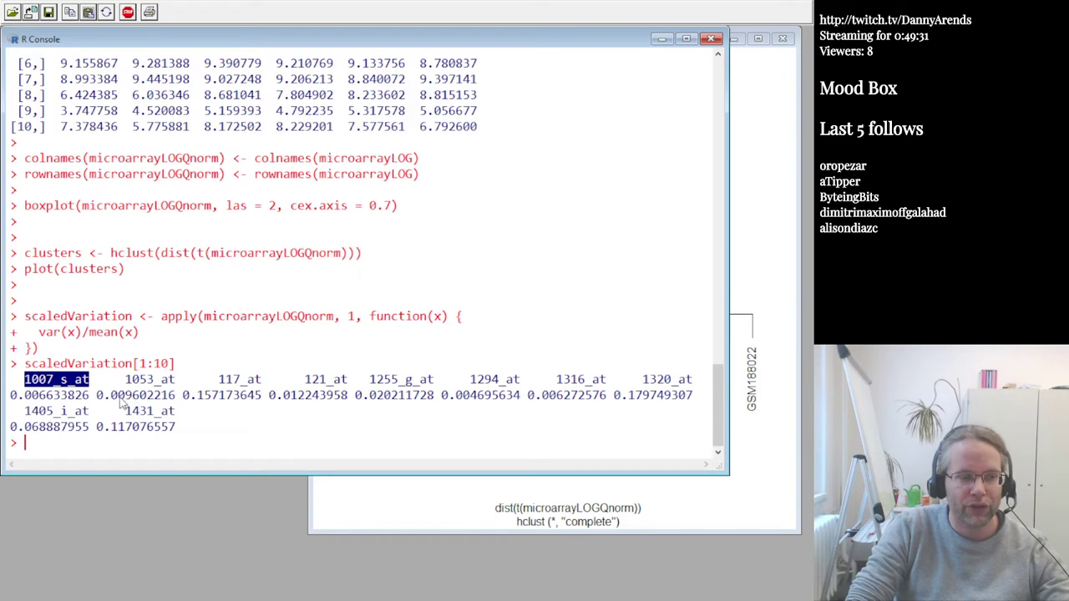
{"action": "left_click_drag", "start_coordinate": [184, 402], "coordinate": [214, 402]}
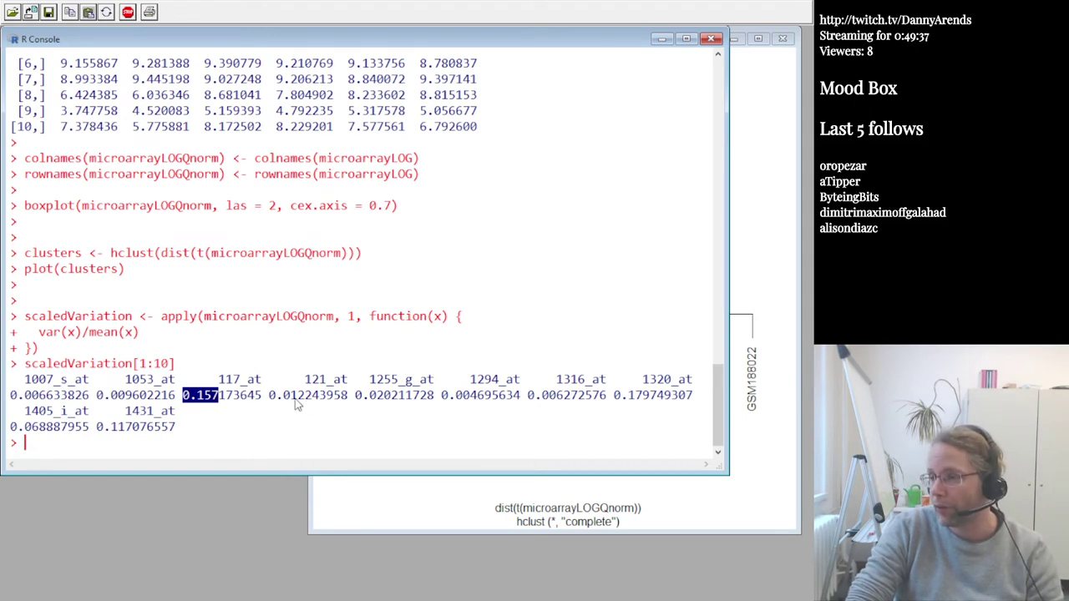
{"action": "left_click", "coordinate": [391, 383]}
Plot the whole scaledVariation vector with plot(scaledVariation) and bring the graph to the front
{"action": "key", "text": "Up"}
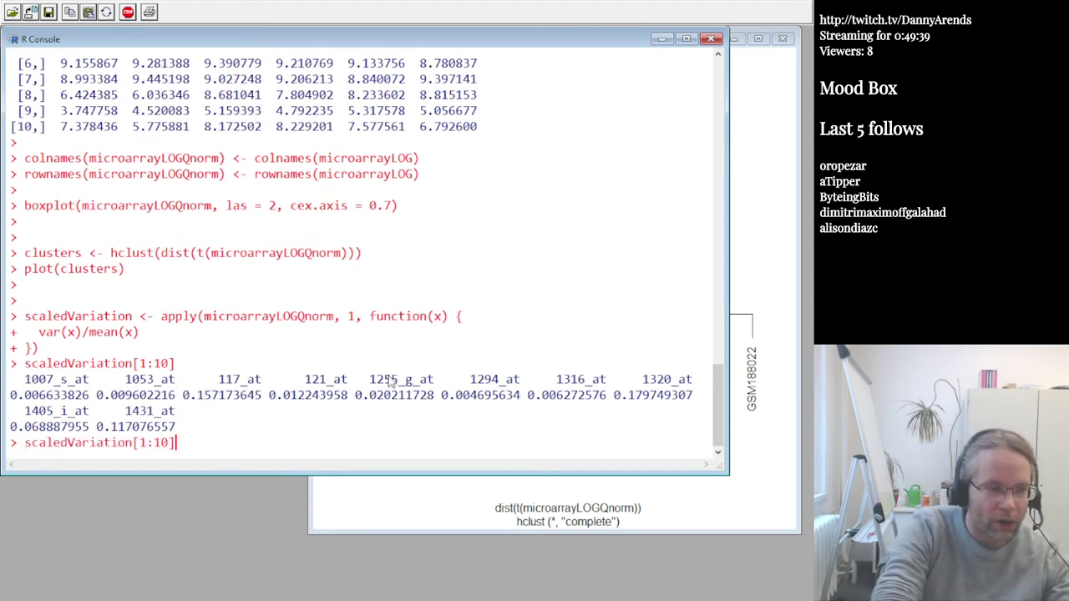
{"action": "key", "text": "BackSpace"}
{"action": "key", "text": "BackSpace"}
{"action": "key", "text": "BackSpace"}
{"action": "key", "text": "BackSpace"}
{"action": "key", "text": "BackSpace"}
{"action": "key", "text": "BackSpace"}
{"action": "key", "text": "Home"}
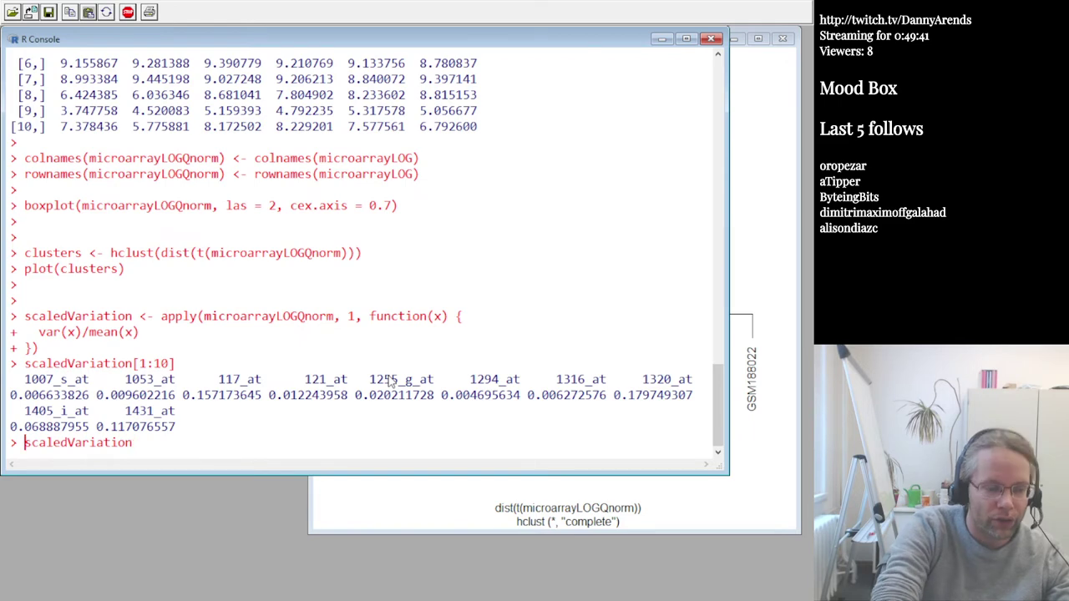
{"action": "type", "text": "plot("}
{"action": "key", "text": "End"}
{"action": "type", "text": ")"}
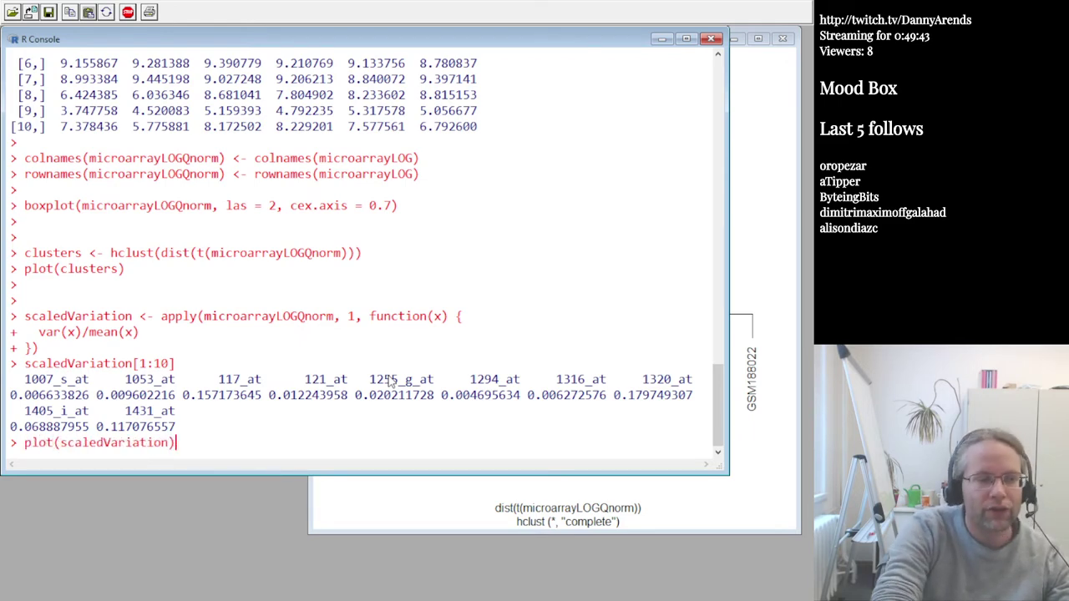
{"action": "key", "text": "Return"}
{"action": "left_click", "coordinate": [548, 516]}
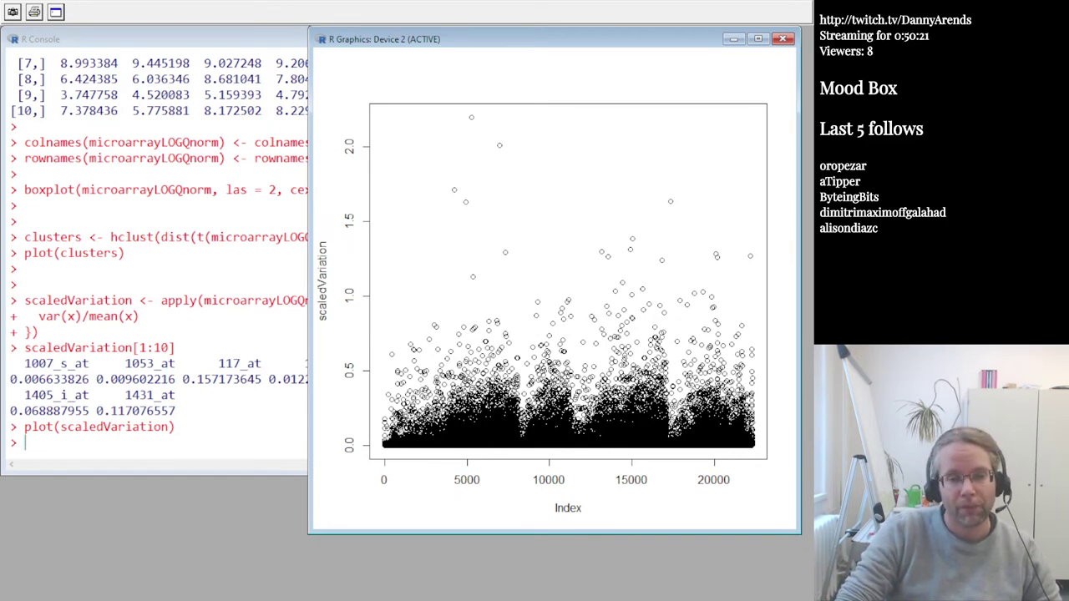
Switch back to the script in Notepad++ and examine the scaledVariation > 1 filter in the highlyVariable line
{"action": "key", "text": "alt+Tab"}
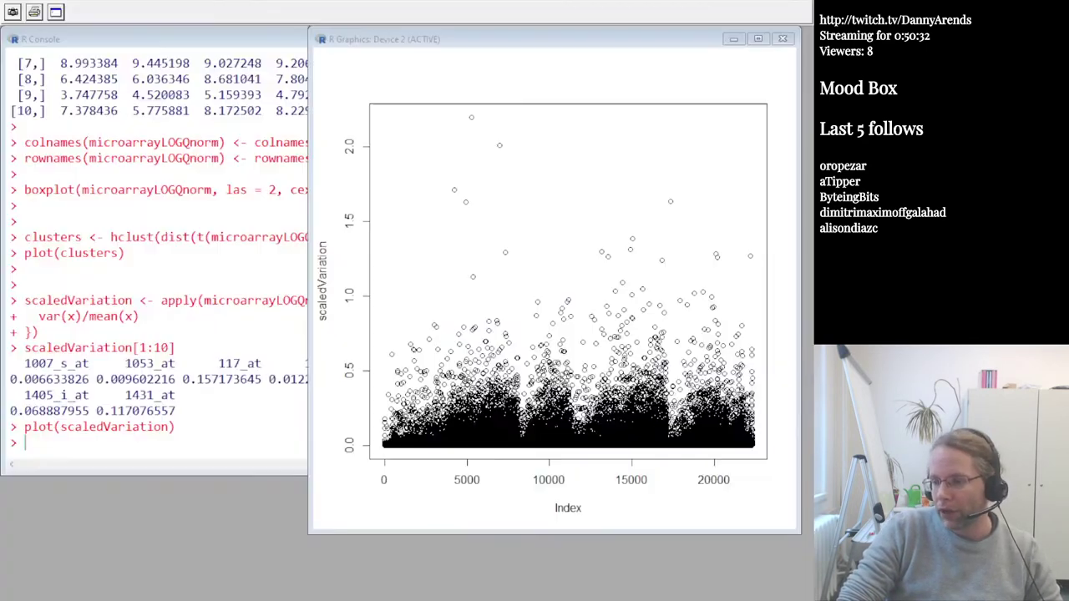
{"action": "key", "text": "alt+Tab"}
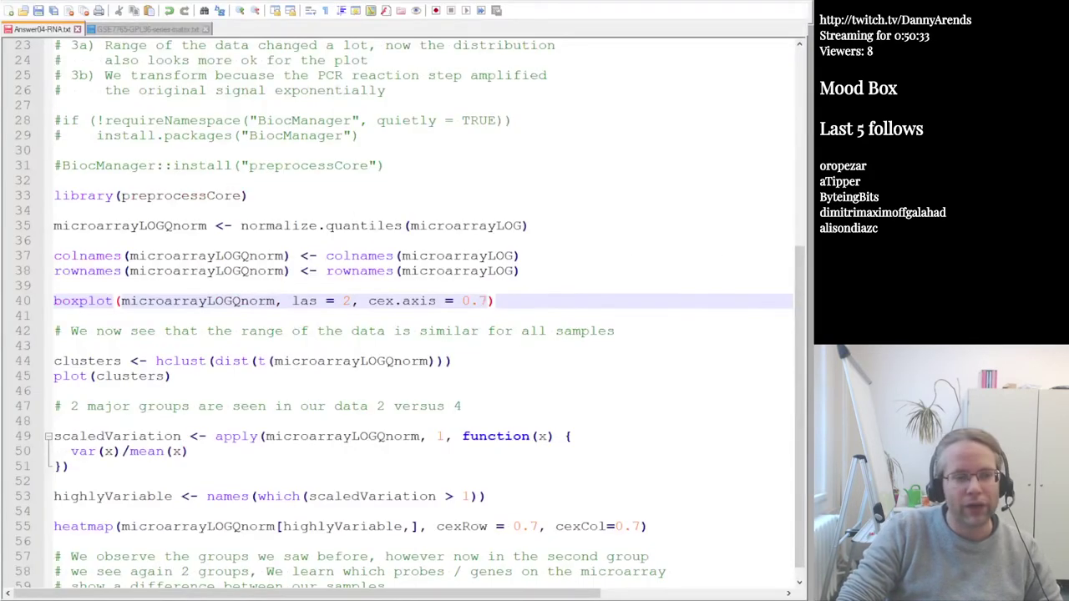
{"action": "left_click", "coordinate": [209, 434]}
{"action": "scroll", "coordinate": [209, 431], "scroll_direction": "down", "scroll_amount": 1}
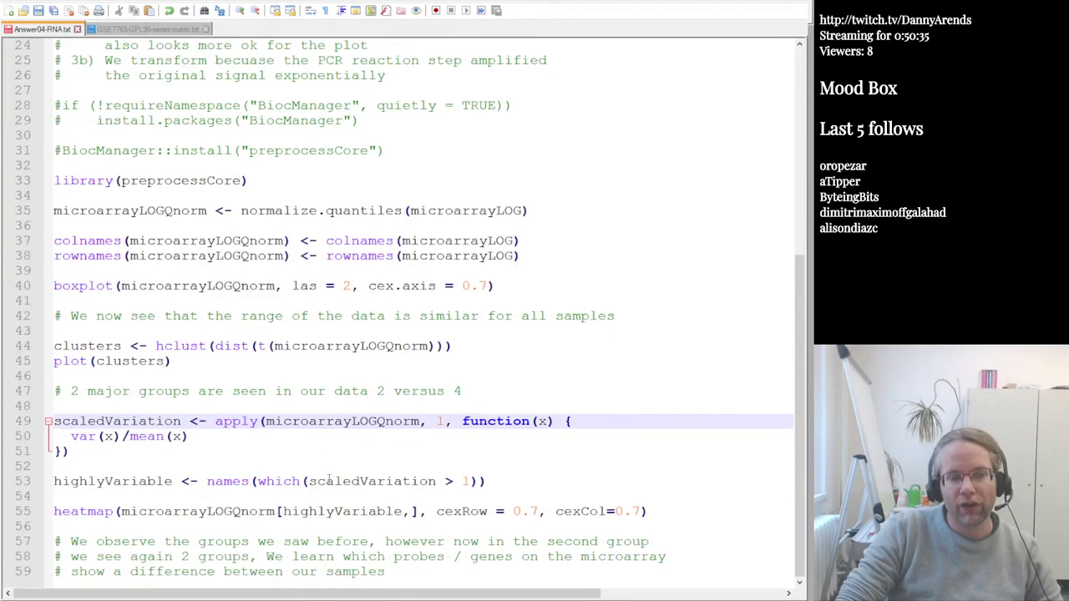
{"action": "left_click_drag", "start_coordinate": [309, 482], "coordinate": [428, 482]}
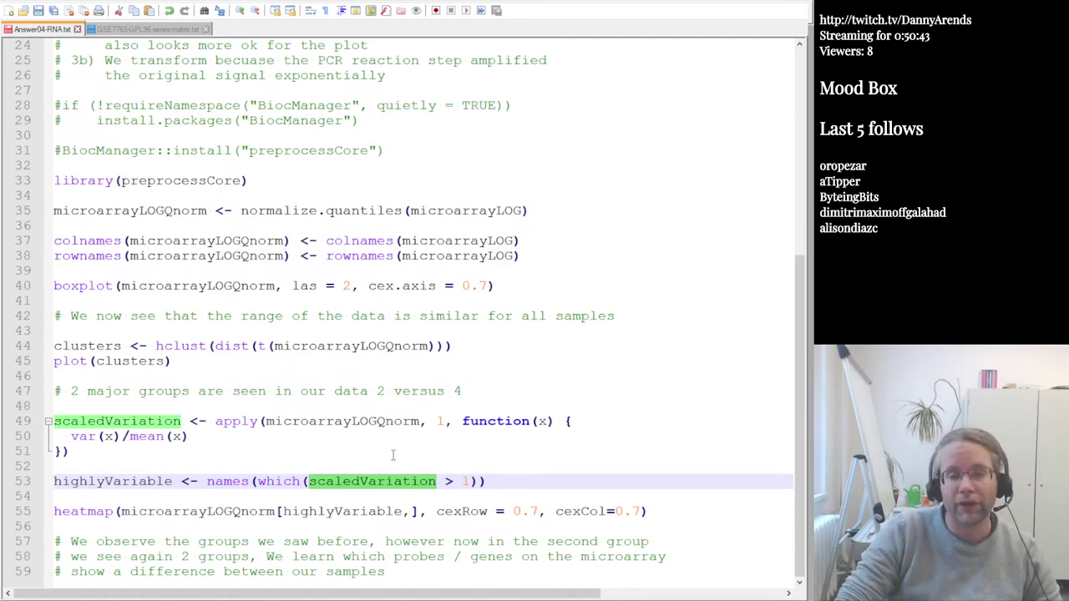
{"action": "left_click", "coordinate": [447, 482]}
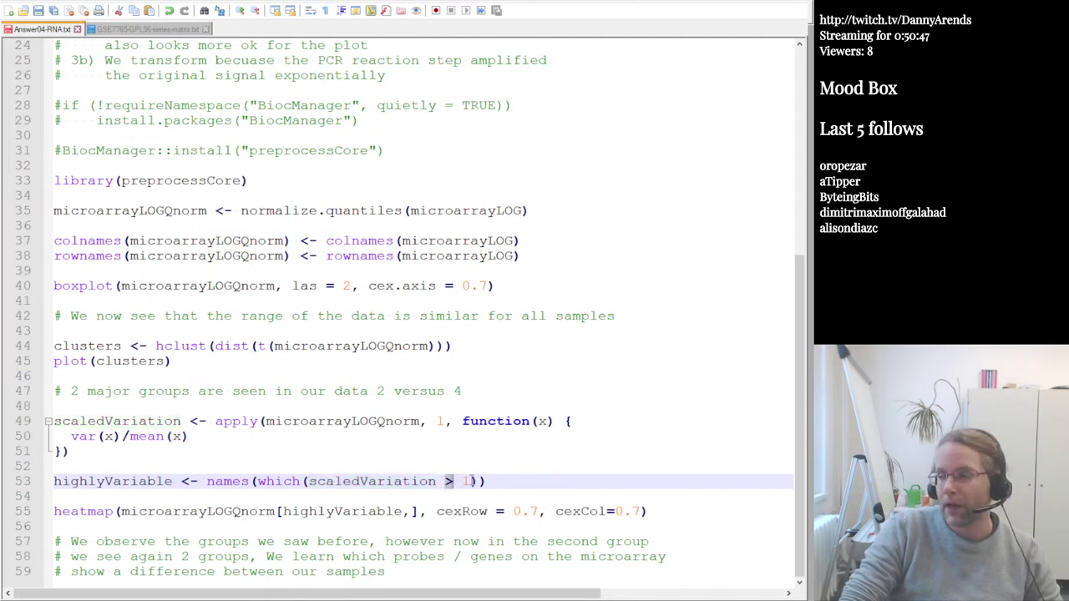
Evaluate the filter condition scaledVariation > 1 from the highlyVariable line in the R console, and interrupt the long listing to inspect it
{"action": "key", "text": "ctrl+Left"}
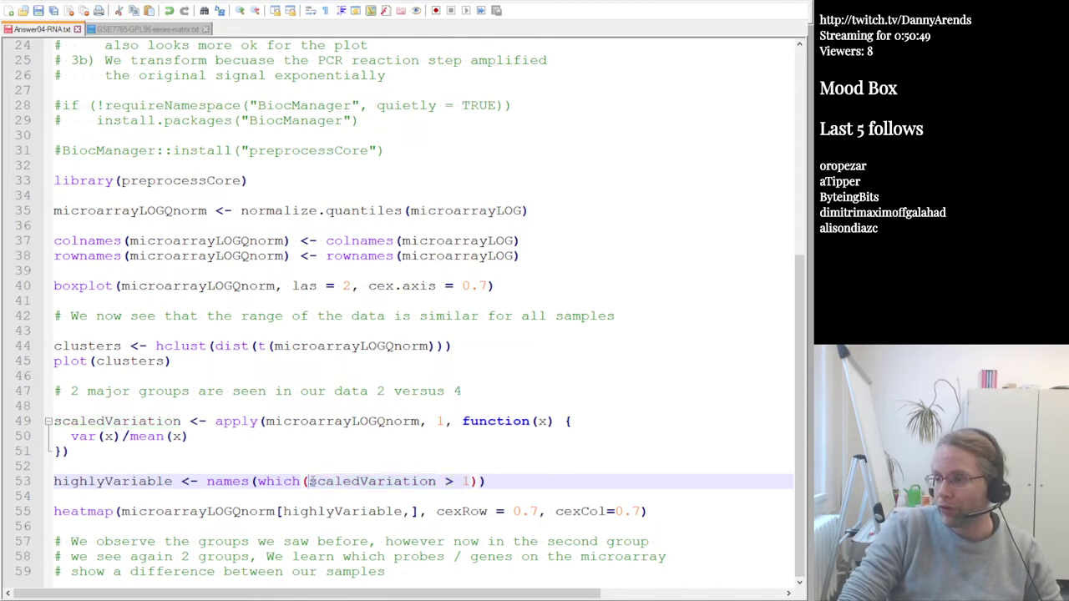
{"action": "key", "text": "shift+Right"}
{"action": "key", "text": "shift+Right"}
{"action": "key", "text": "shift+Right"}
{"action": "key", "text": "shift+Right"}
{"action": "key", "text": "shift+Right"}
{"action": "key", "text": "shift+Right"}
{"action": "key", "text": "shift+Right"}
{"action": "key", "text": "shift+Right"}
{"action": "key", "text": "shift+Right"}
{"action": "key", "text": "shift+Right"}
{"action": "key", "text": "shift+Right"}
{"action": "key", "text": "shift+Right"}
{"action": "key", "text": "shift+Right"}
{"action": "key", "text": "shift+Right"}
{"action": "key", "text": "shift+Right"}
{"action": "key", "text": "shift+Right"}
{"action": "key", "text": "shift+Right"}
{"action": "key", "text": "shift+Right"}
{"action": "key", "text": "shift+Right"}
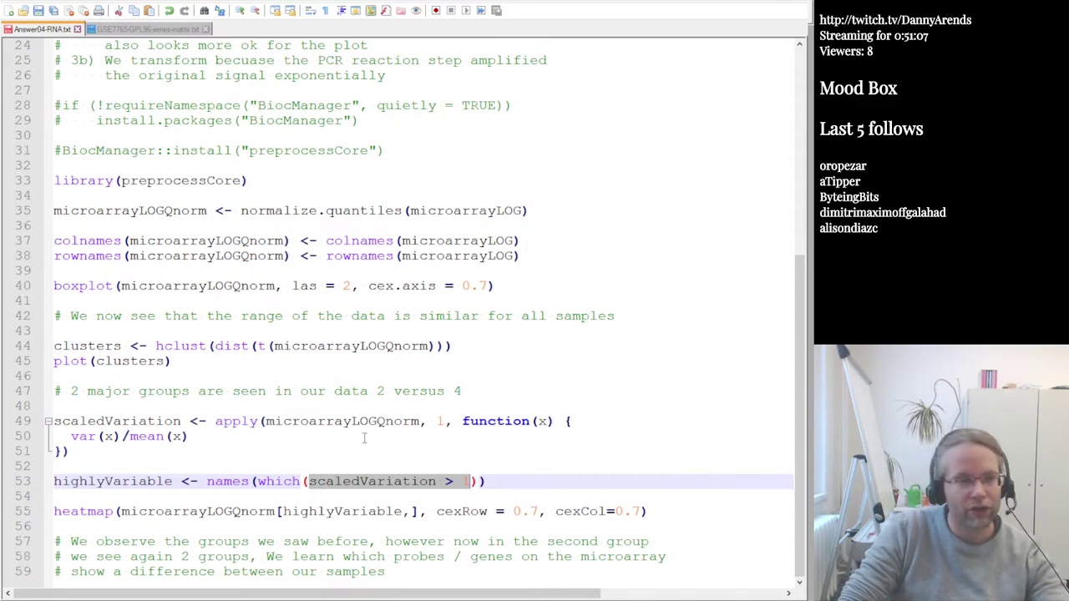
{"action": "key", "text": "alt+Tab"}
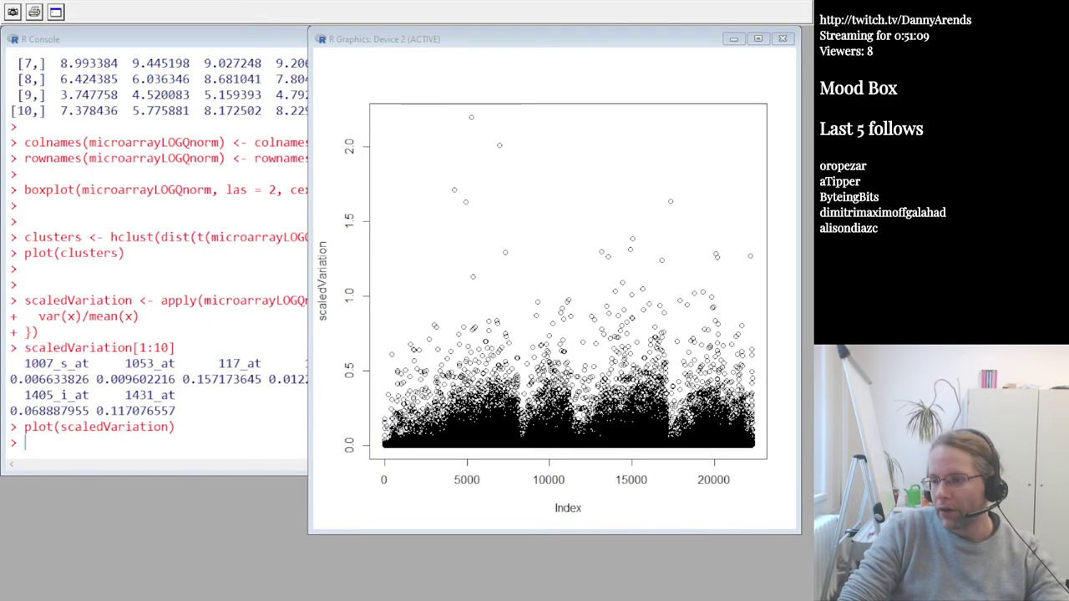
{"action": "left_click", "coordinate": [178, 282]}
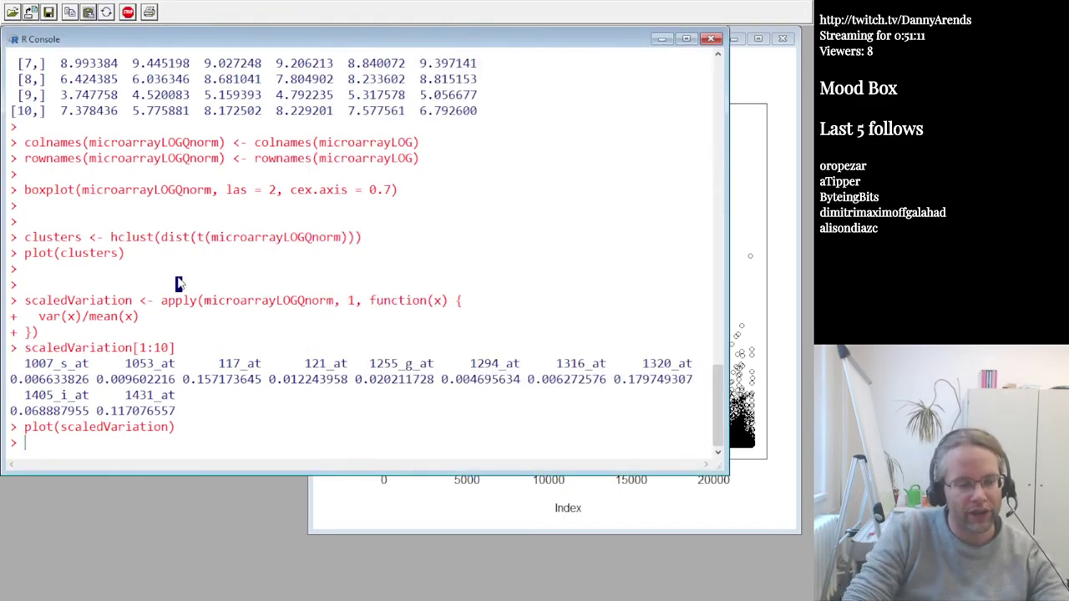
{"action": "type", "text": "scaledVariation > 1"}
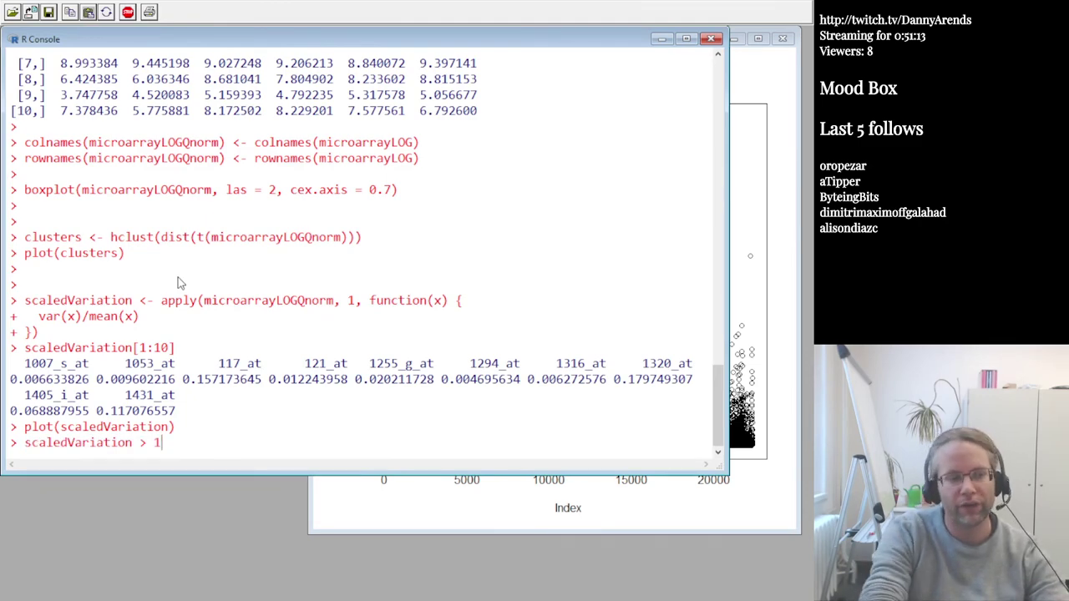
{"action": "key", "text": "Return"}
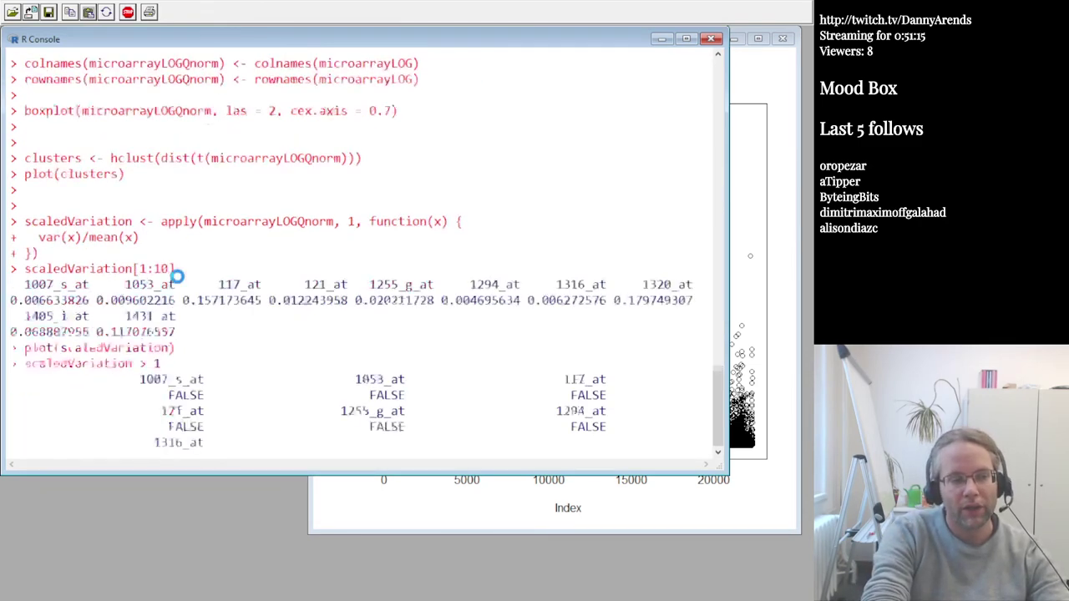
{"action": "left_click", "coordinate": [129, 11]}
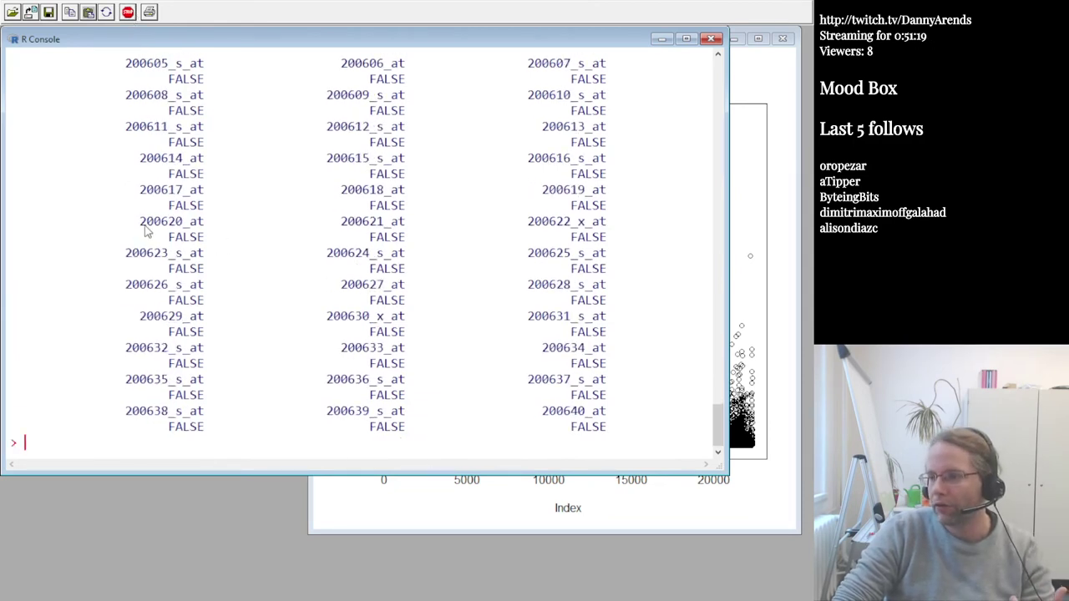
{"action": "left_click_drag", "start_coordinate": [143, 227], "coordinate": [197, 240]}
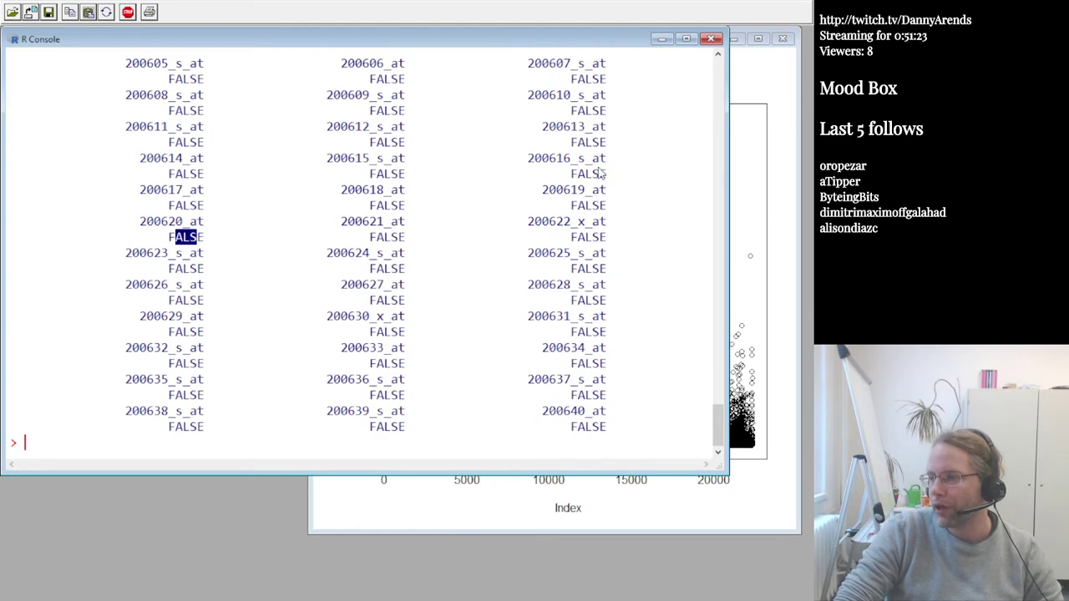
Examine the TRUE/FALSE listing of scaledVariation > 1 per probe, back to the start of its output
{"action": "left_click_drag", "start_coordinate": [571, 175], "coordinate": [604, 183]}
{"action": "scroll", "coordinate": [604, 183], "scroll_direction": "up", "scroll_amount": 20}
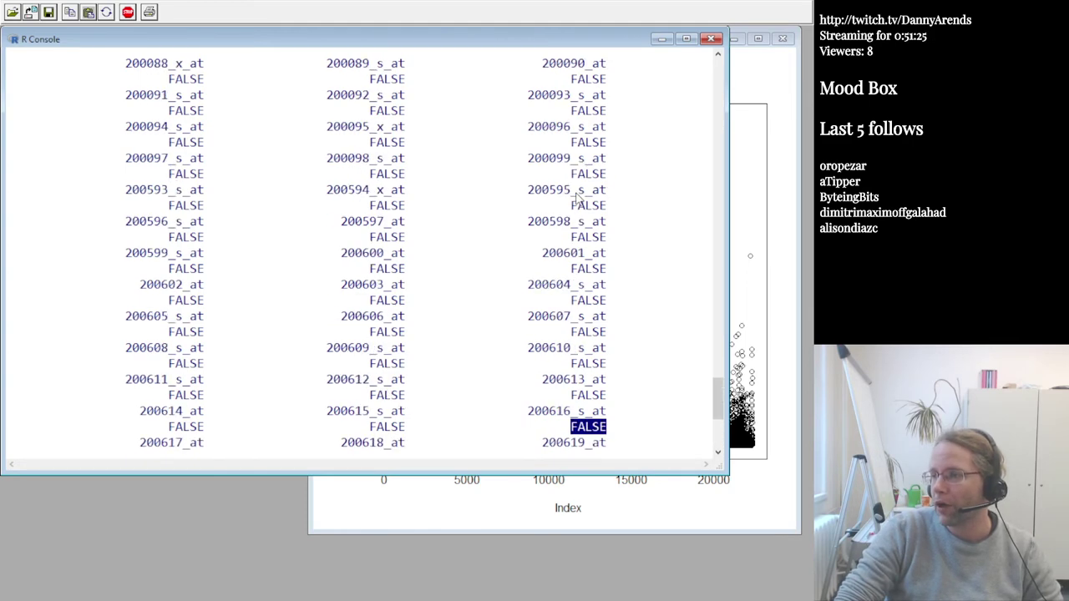
{"action": "scroll", "coordinate": [576, 196], "scroll_direction": "up", "scroll_amount": 12}
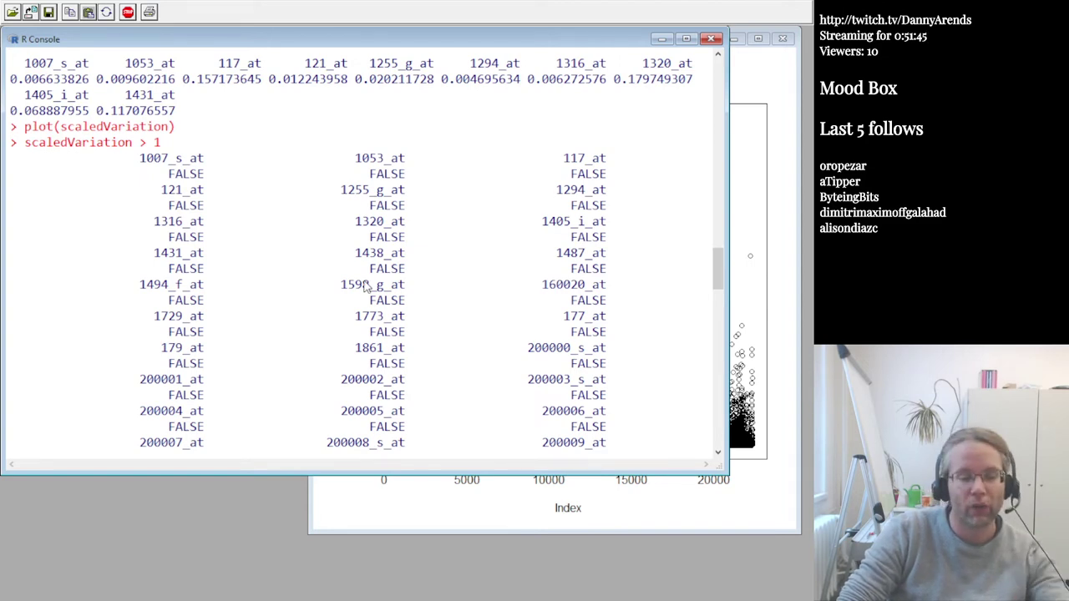
Evaluate which(scaledVariation > 1) in the R console by wrapping the previous filter expression in which()
{"action": "key", "text": "Up"}
{"action": "key", "text": "Home"}
{"action": "type", "text": "which("}
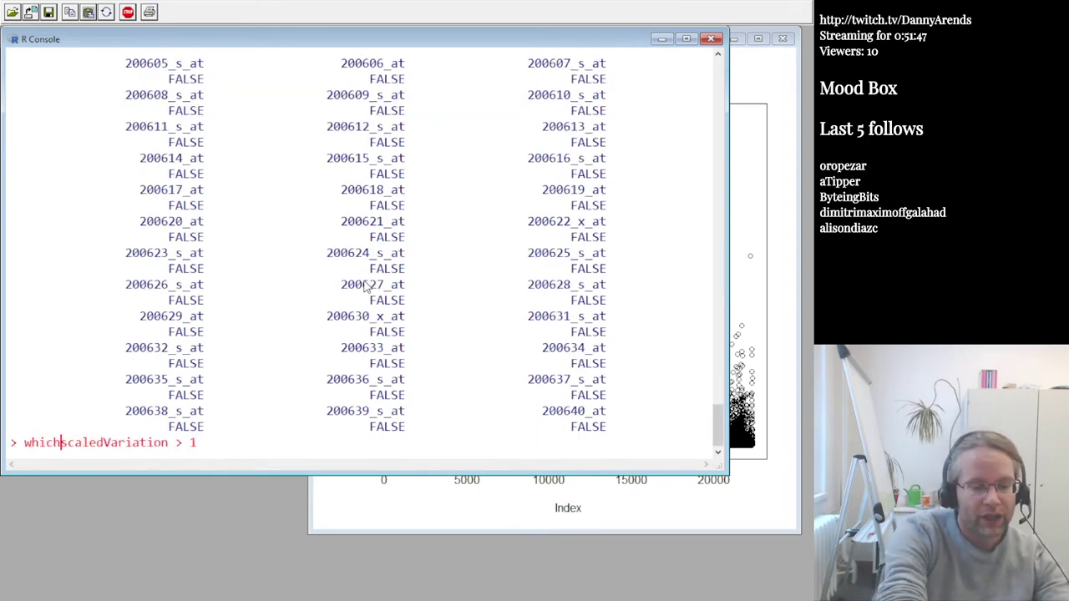
{"action": "key", "text": "End"}
{"action": "type", "text": ")"}
{"action": "key", "text": "Return"}
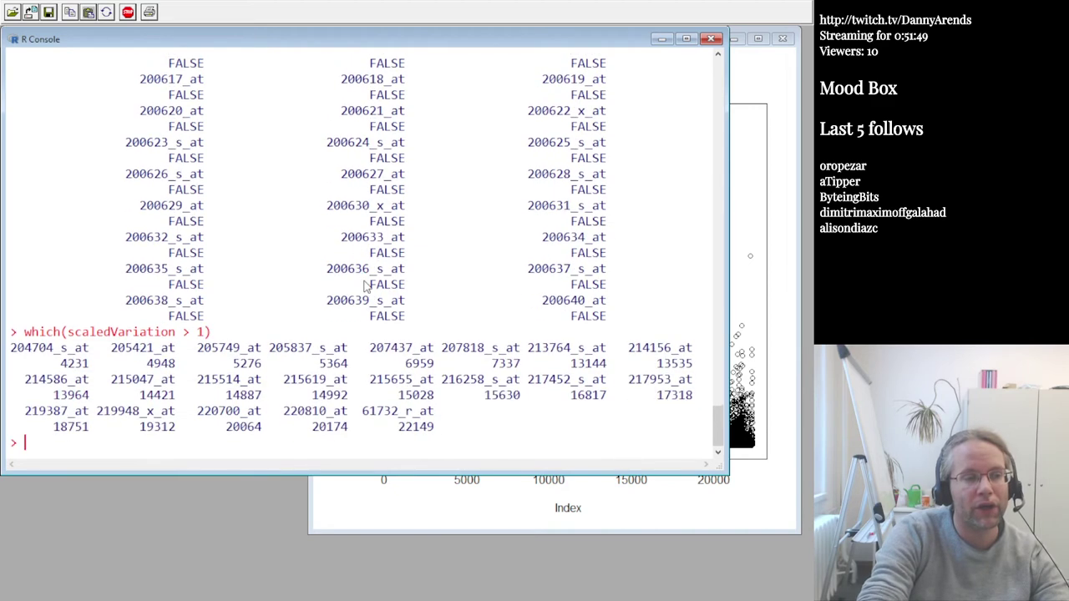
Compare the probes and indices returned by which() with the scatter plot, and examine probe 204704_s_at and its index
{"action": "left_click_drag", "start_coordinate": [23, 349], "coordinate": [485, 434]}
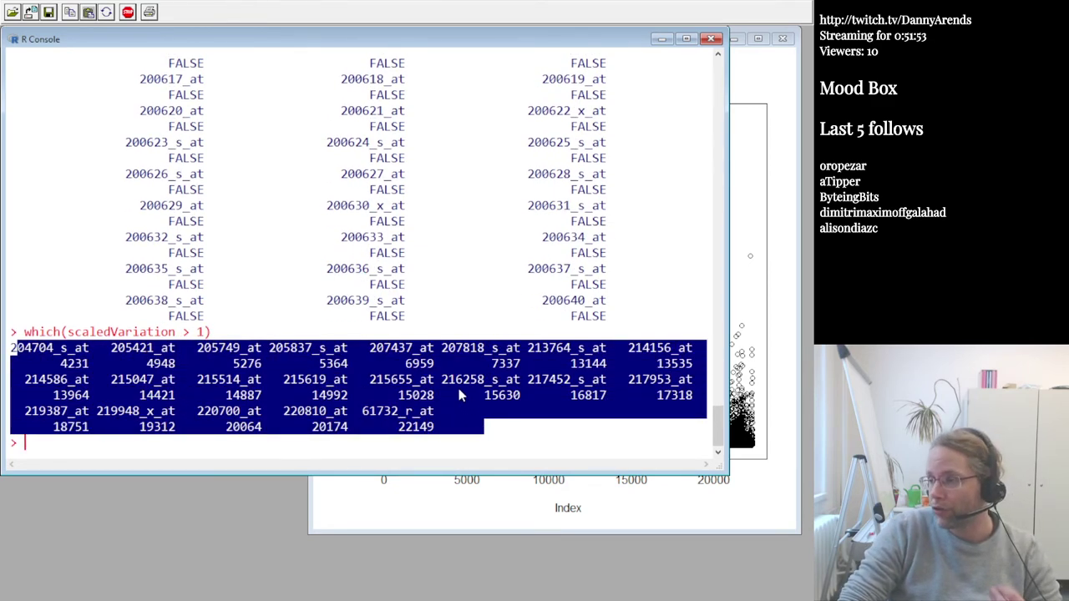
{"action": "key", "text": "ctrl+c"}
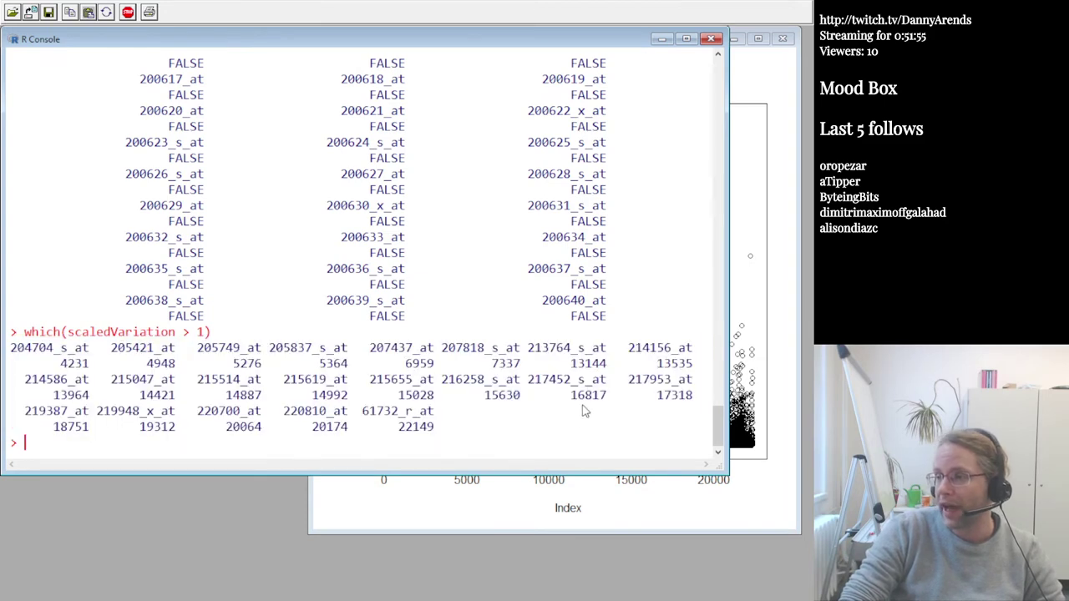
{"action": "left_click", "coordinate": [742, 361]}
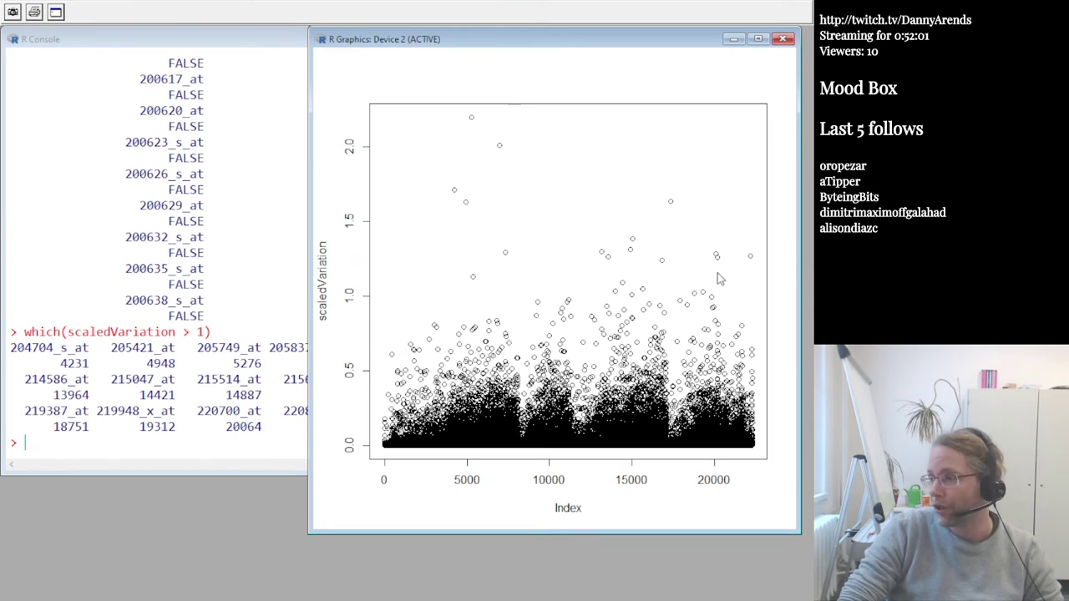
{"action": "left_click", "coordinate": [242, 315]}
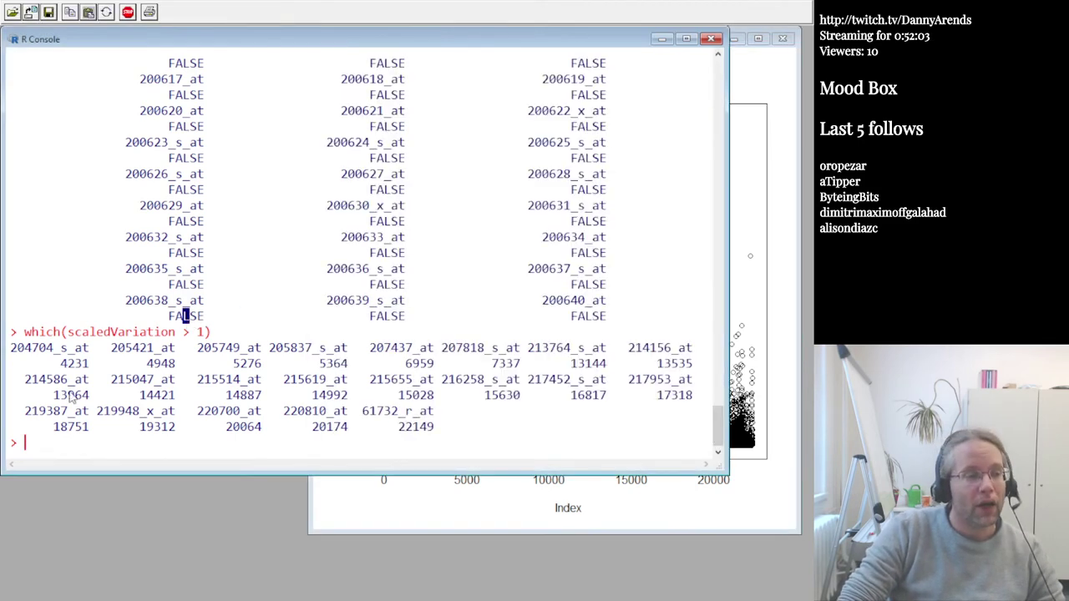
{"action": "double_click", "coordinate": [74, 365]}
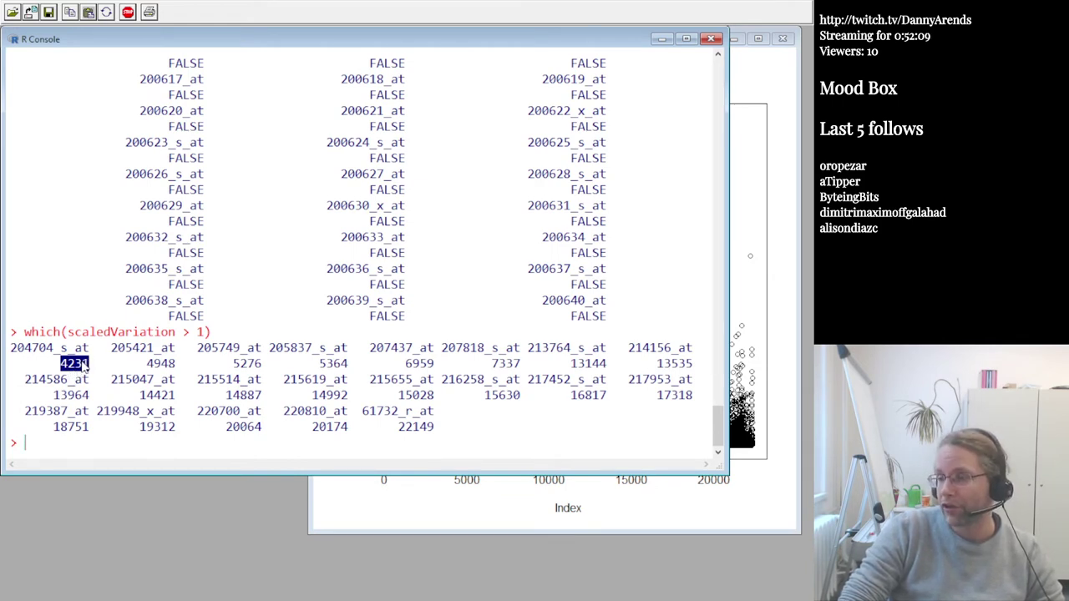
{"action": "left_click_drag", "start_coordinate": [11, 353], "coordinate": [89, 354]}
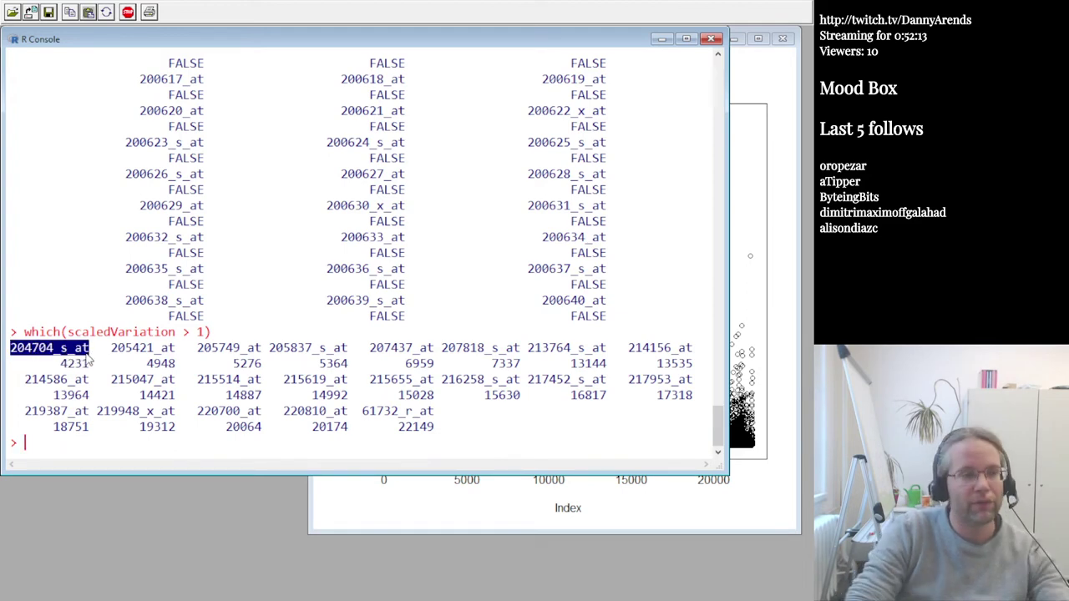
Extract only the probe names by evaluating names(which(scaledVariation > 1)) in the R console
{"action": "key", "text": "Up"}
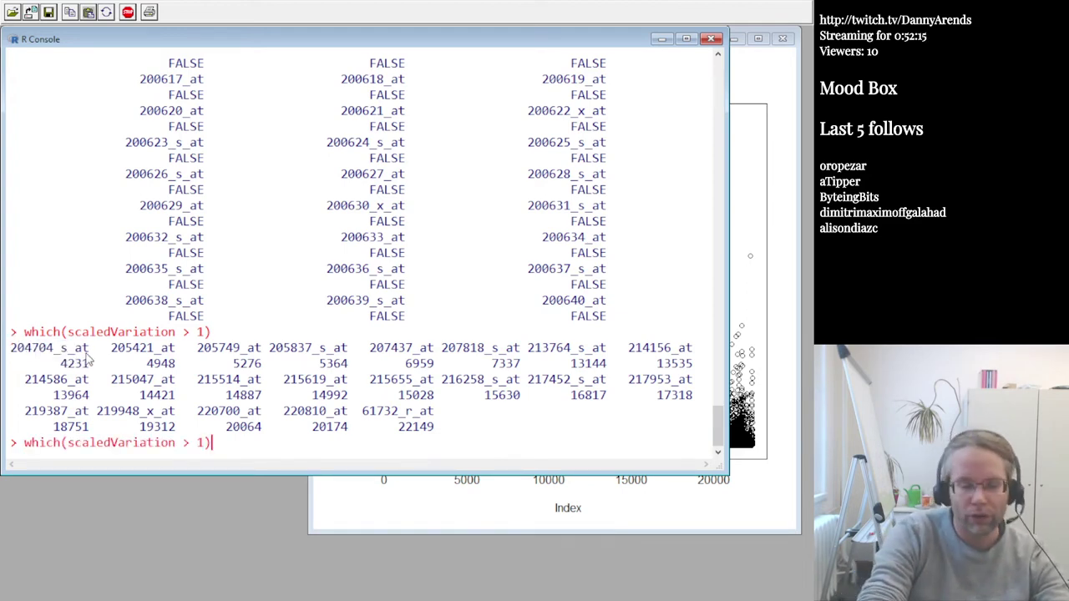
{"action": "key", "text": "Home"}
{"action": "type", "text": "names("}
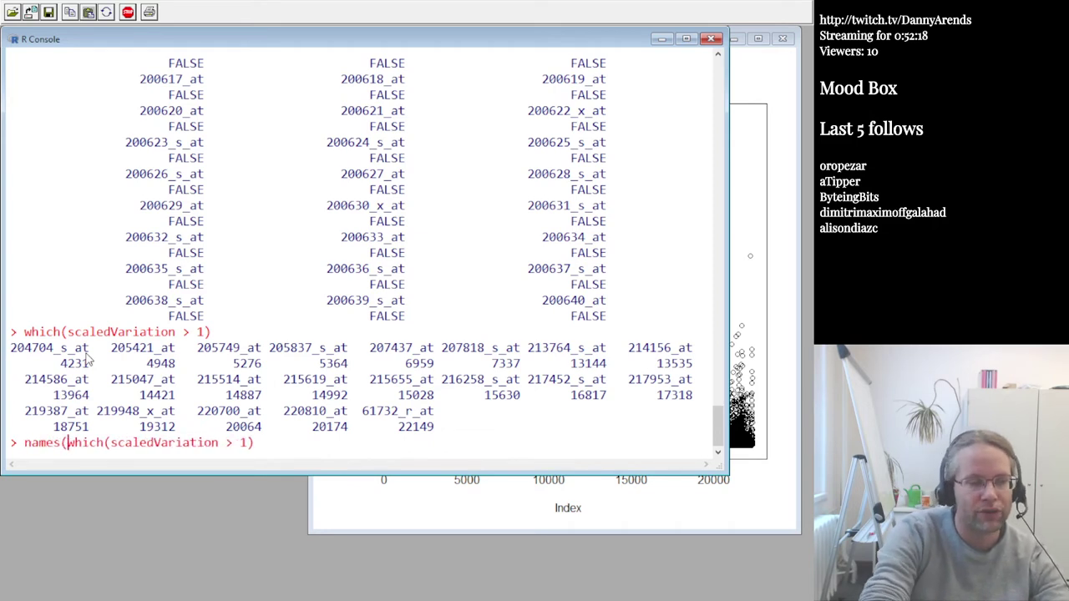
{"action": "key", "text": "End"}
{"action": "type", "text": ")"}
{"action": "key", "text": "Return"}
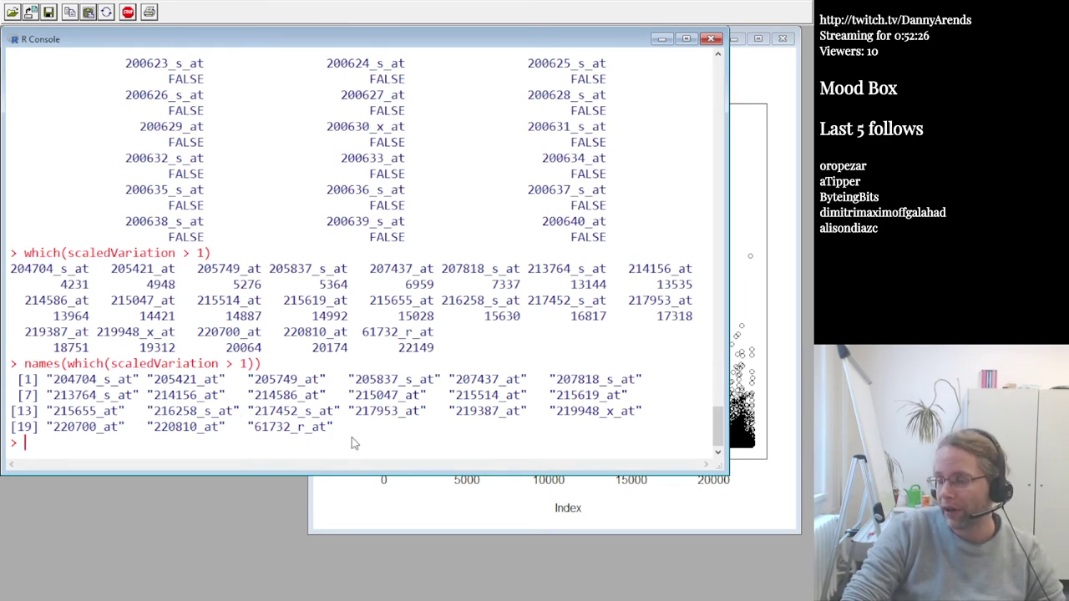
Assign the names(which(scaledVariation > 1)) result to the variable highlyVariable in the R console
{"action": "key", "text": "alt+Tab"}
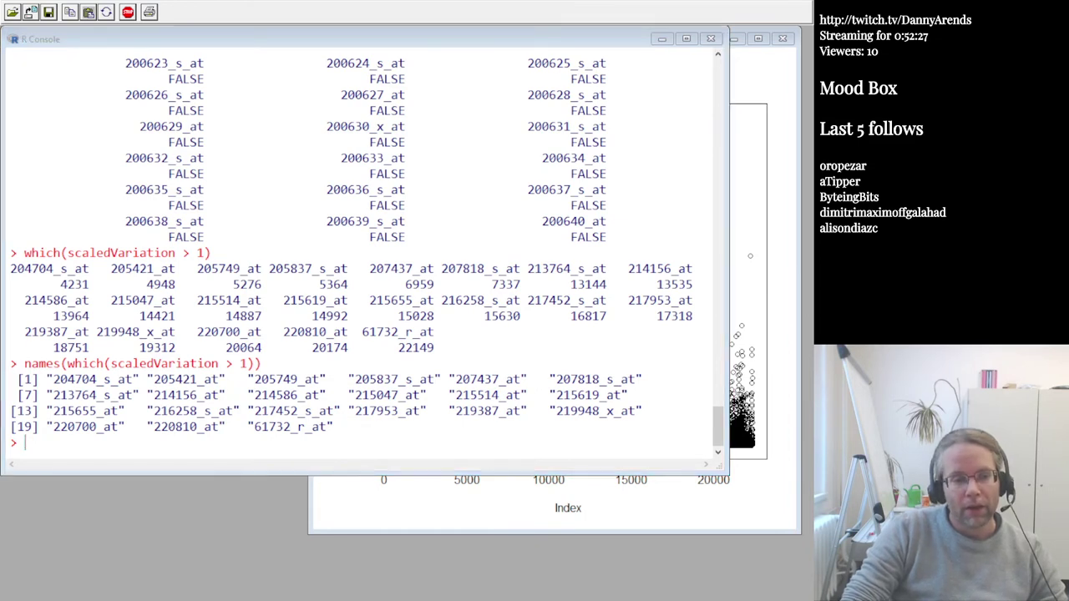
{"action": "left_click", "coordinate": [123, 394]}
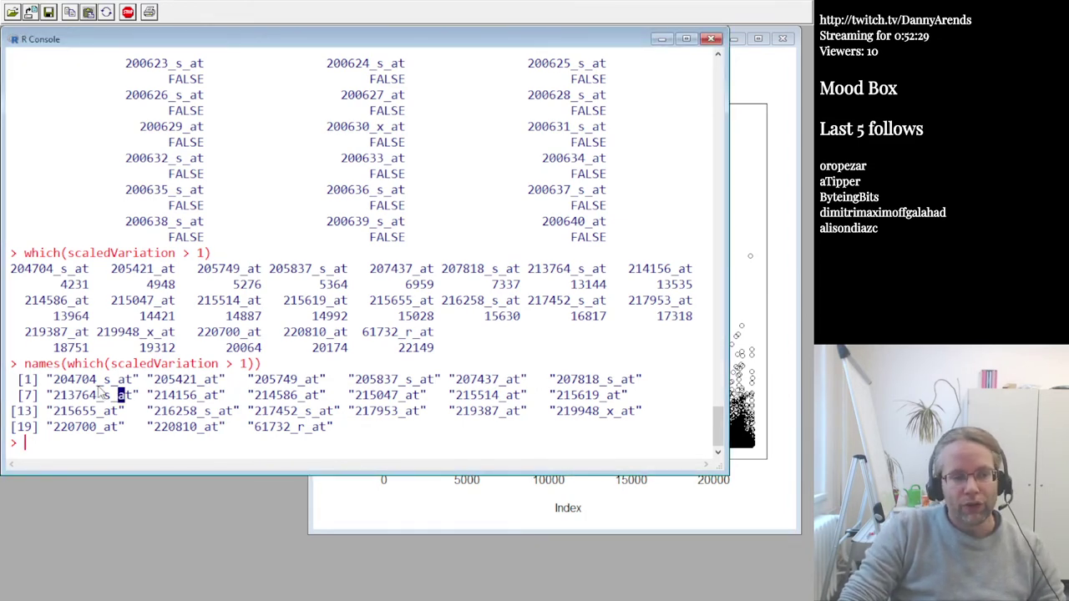
{"action": "key", "text": "Up"}
{"action": "type", "text": "highly"}
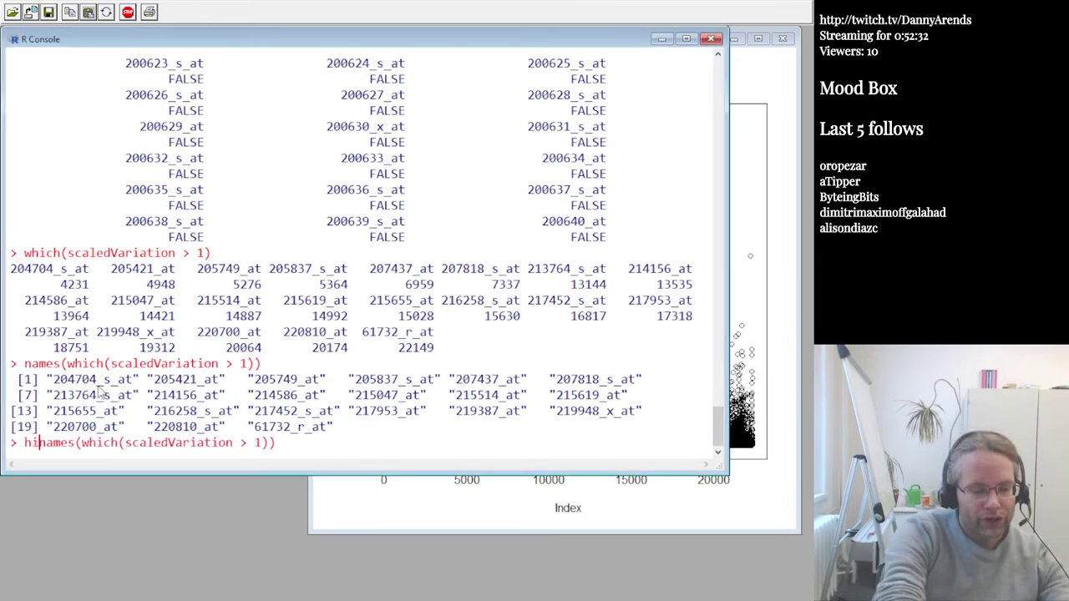
{"action": "type", "text": "Va"}
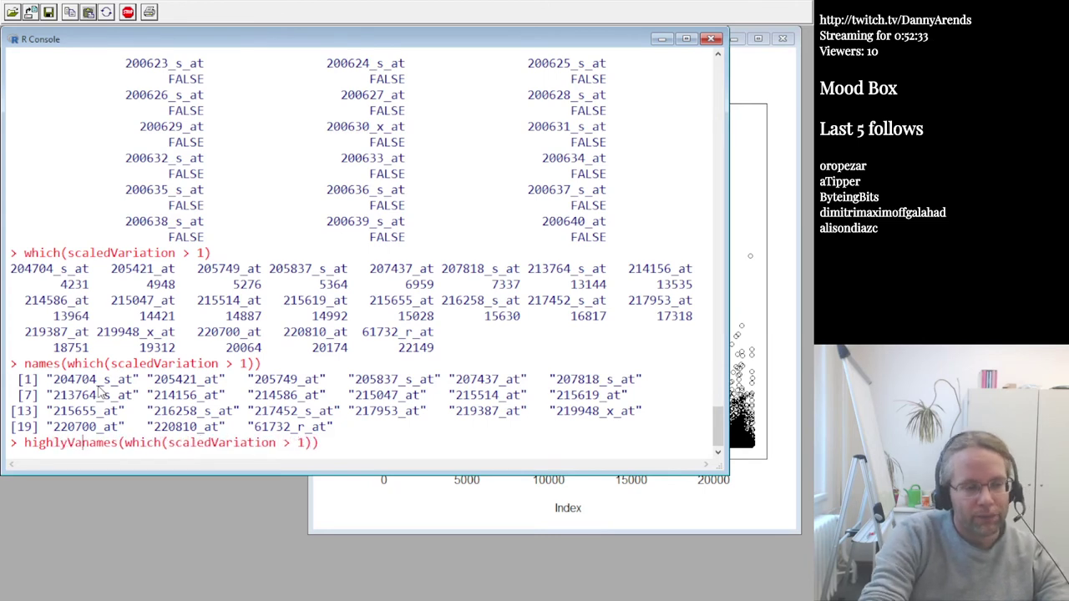
{"action": "type", "text": "riabl"}
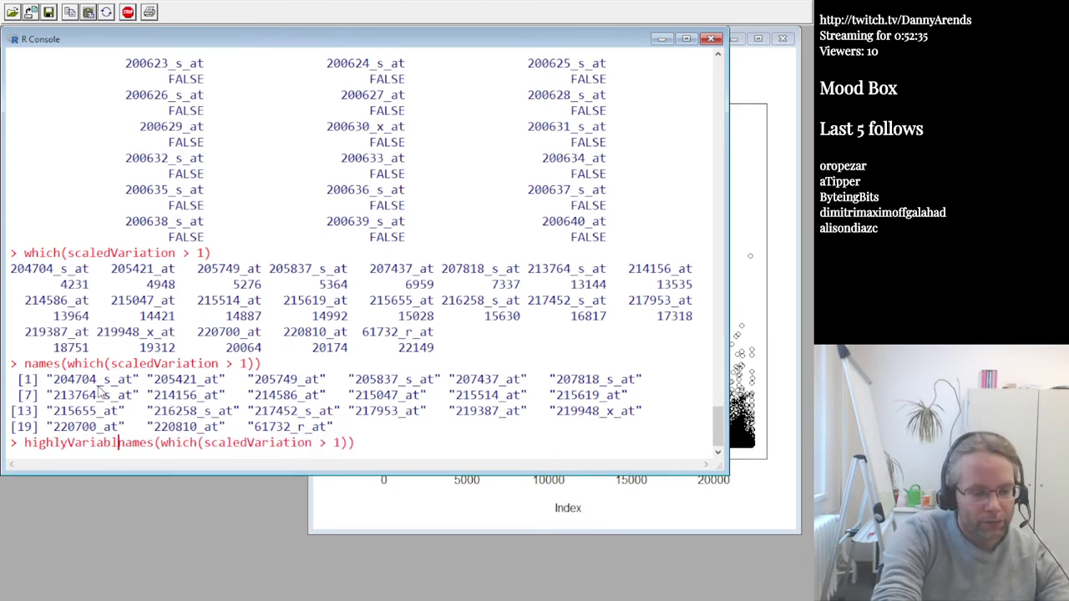
{"action": "type", "text": "e <-"}
{"action": "key", "text": "Return"}
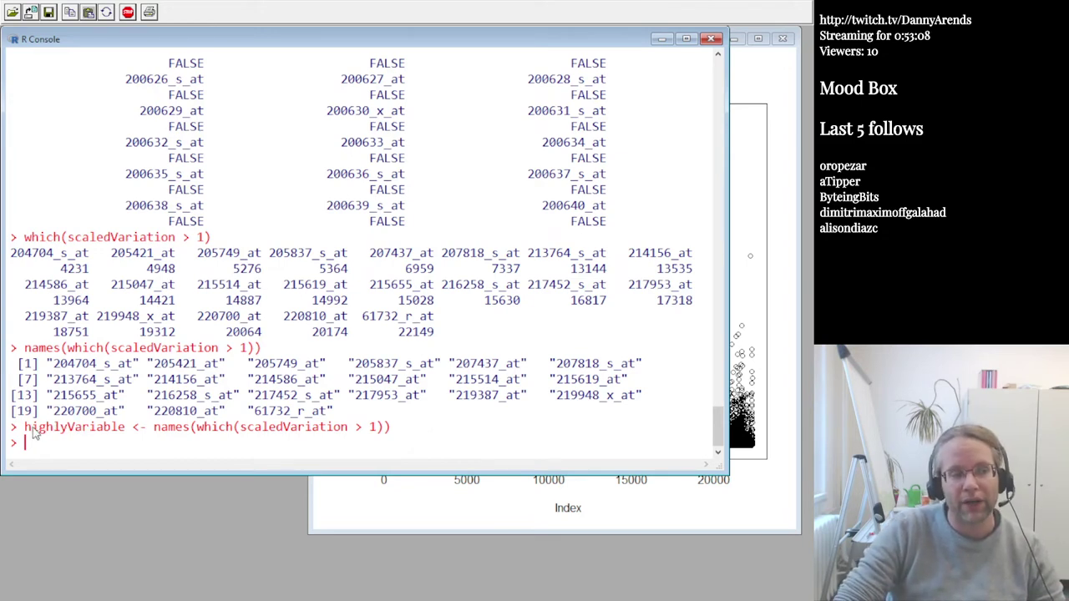
Point out the highlyVariable variable in the assignment and enter its name at the R prompt
{"action": "left_click_drag", "start_coordinate": [25, 429], "coordinate": [124, 429]}
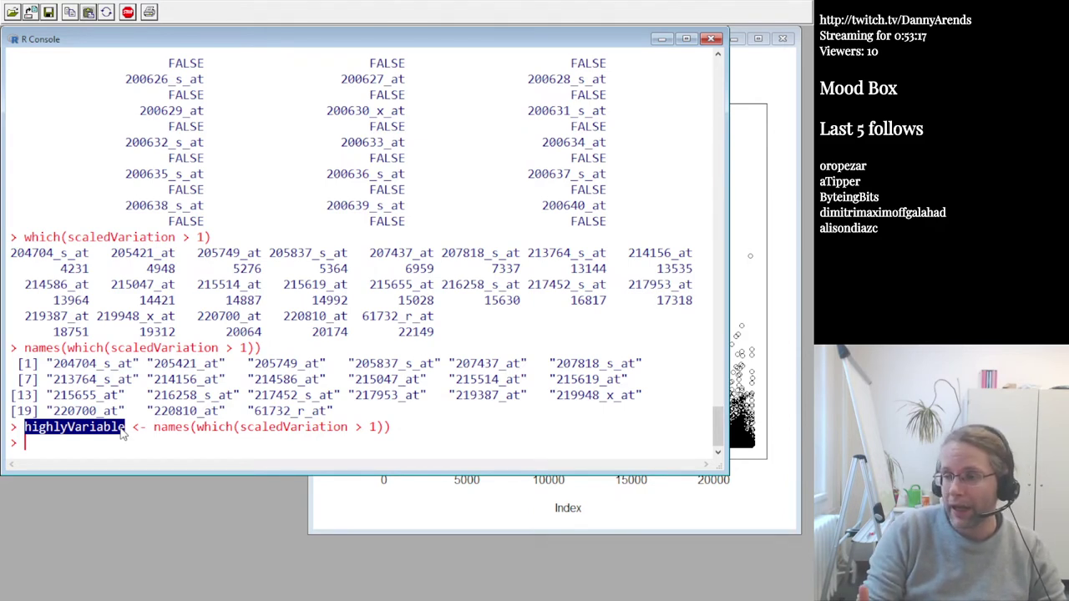
{"action": "type", "text": "high"}
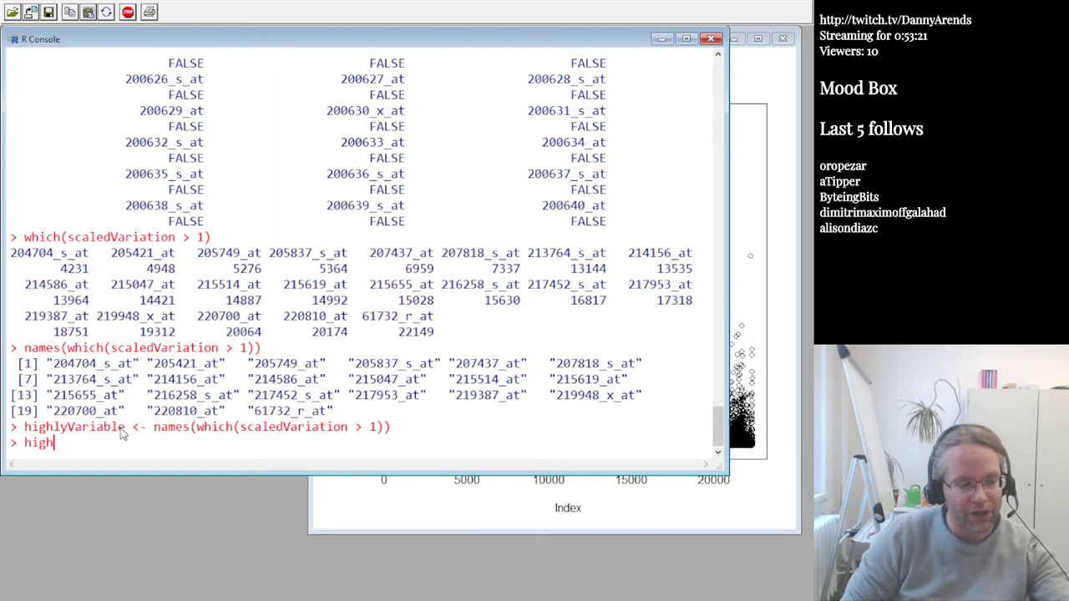
{"action": "key", "text": "Tab"}
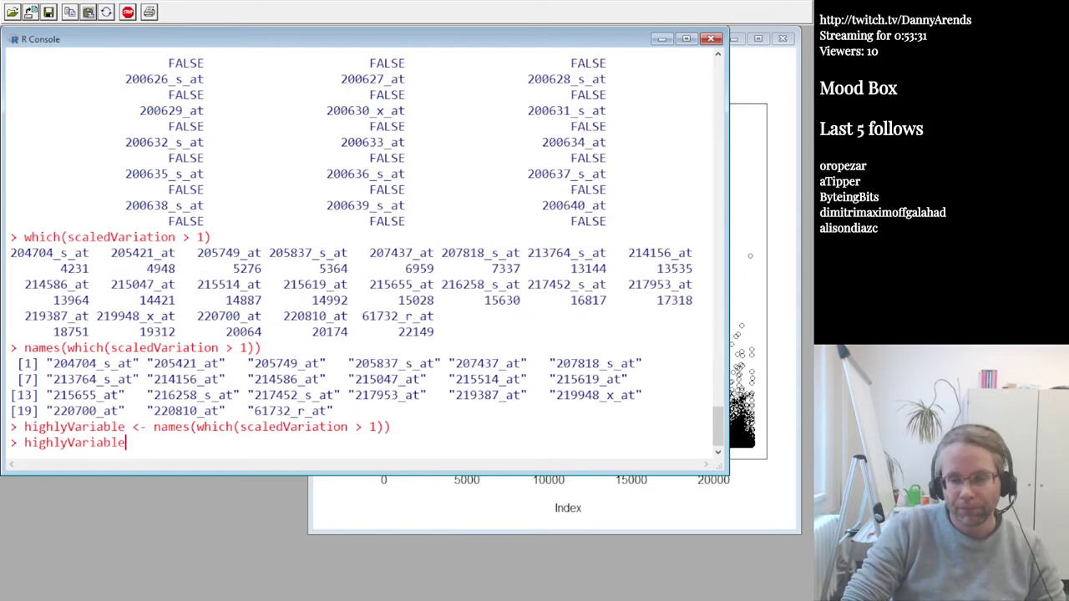
Switch to the script in Notepad++ and examine the microarrayLOGQnorm matrix and highlyVariable row index in the heatmap line
{"action": "key", "text": "alt+Tab"}
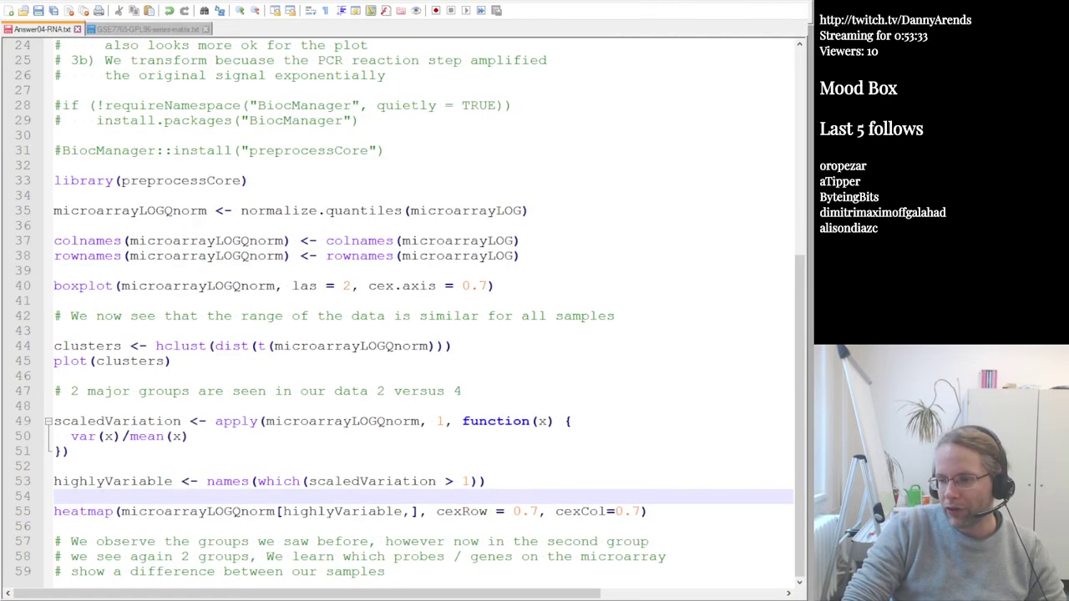
{"action": "key", "text": "Up"}
{"action": "key", "text": "Up"}
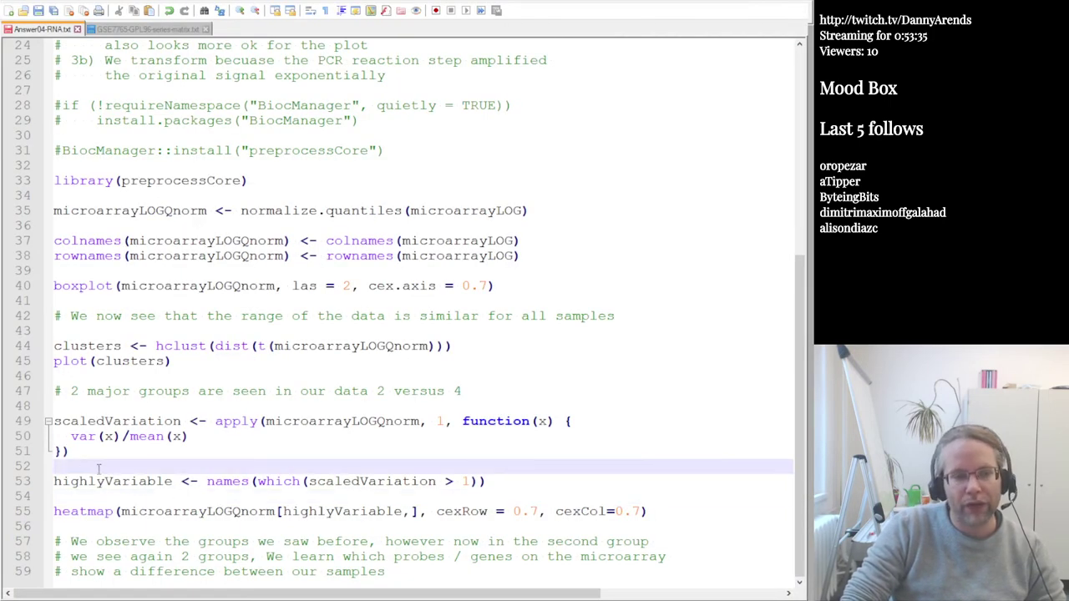
{"action": "left_click", "coordinate": [67, 496]}
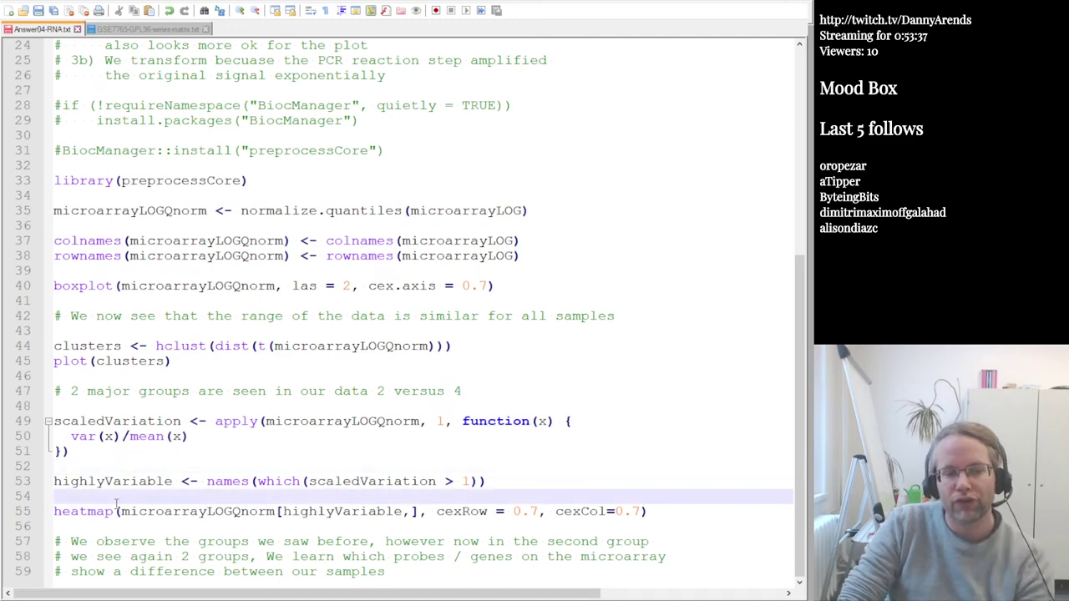
{"action": "double_click", "coordinate": [202, 512]}
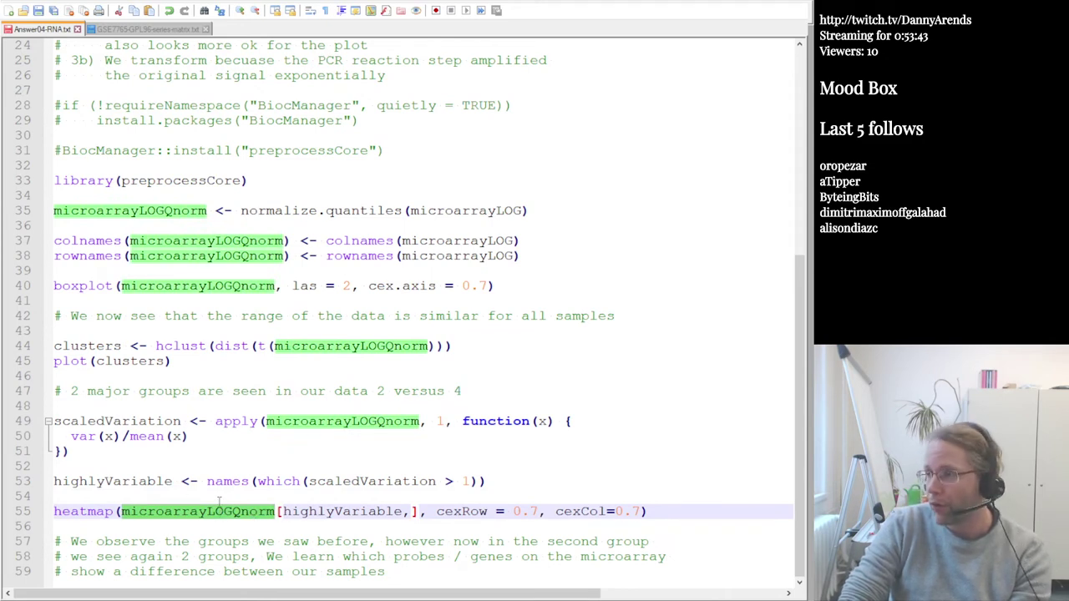
{"action": "double_click", "coordinate": [318, 513]}
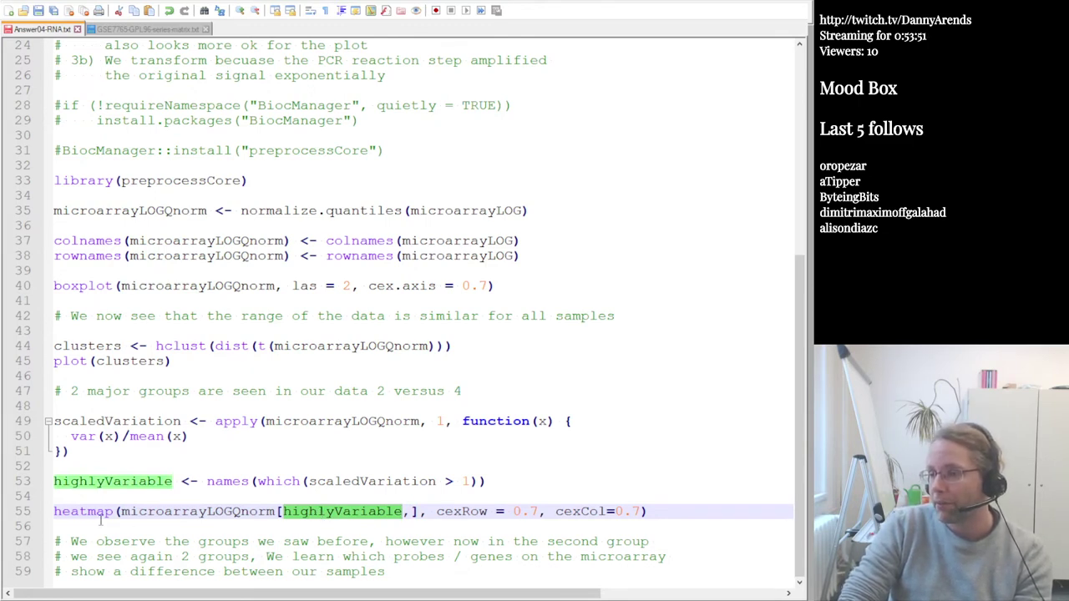
Copy the script lines that define highlyVariable and draw the heatmap
{"action": "left_click_drag", "start_coordinate": [83, 498], "coordinate": [53, 524]}
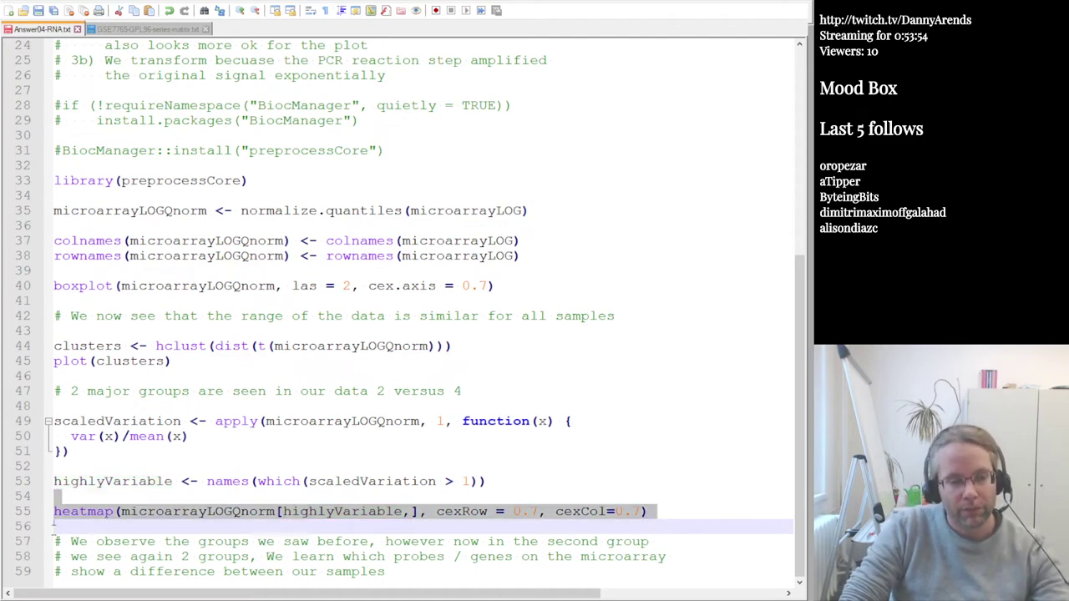
{"action": "left_click_drag", "start_coordinate": [77, 468], "coordinate": [34, 528]}
{"action": "key", "text": "ctrl+c"}
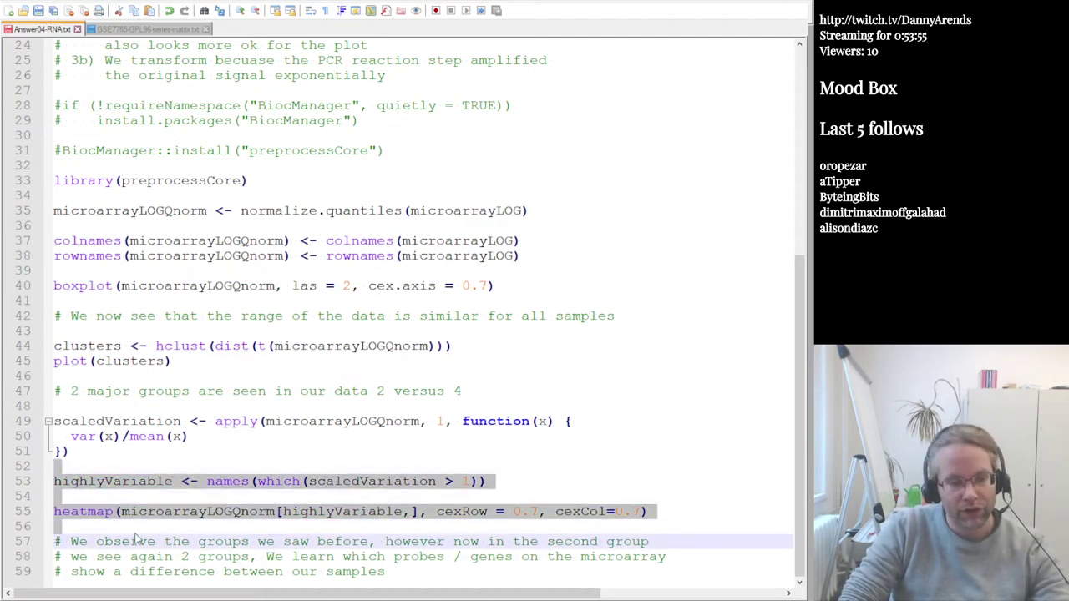
Switch to the R console, print highlyVariable, and run the copied highlyVariable and heatmap lines with cexRow = 0.7 and cexCol=0.7
{"action": "key", "text": "alt+Tab"}
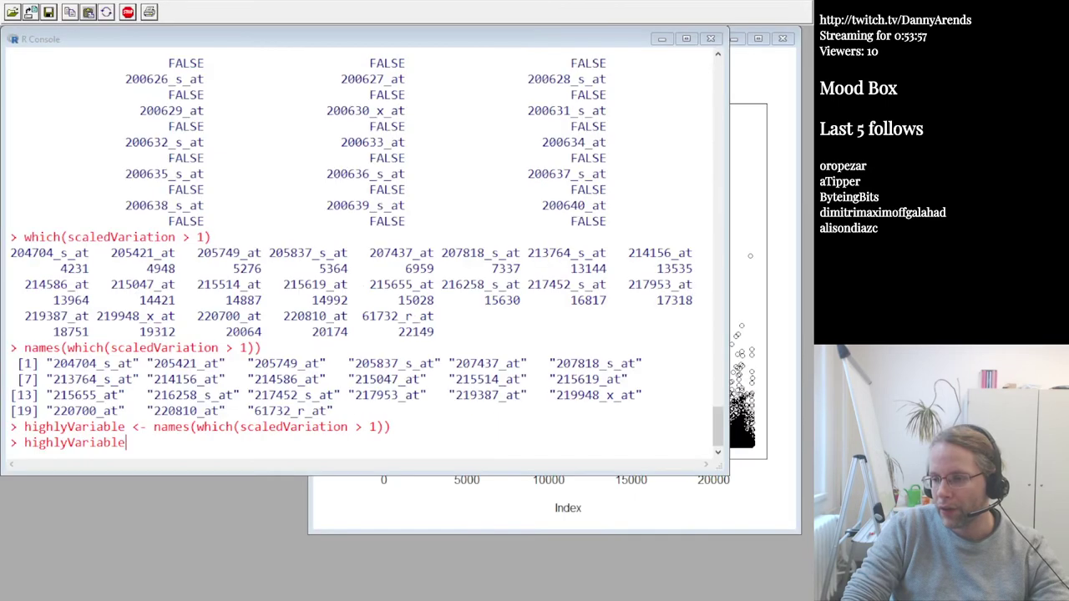
{"action": "left_click", "coordinate": [180, 336]}
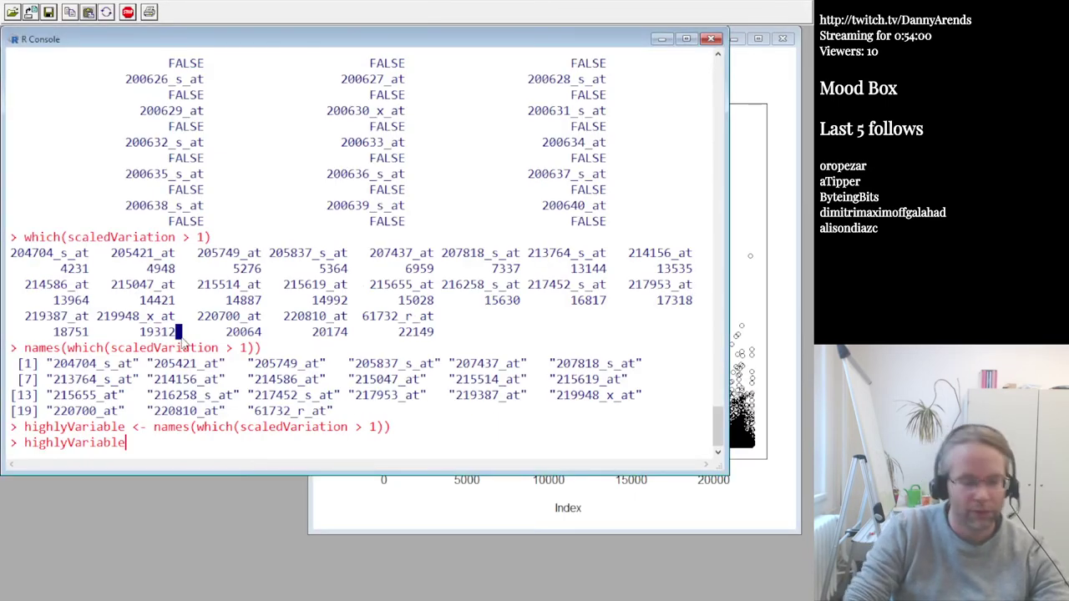
{"action": "key", "text": "Return"}
{"action": "key", "text": "Return"}
{"action": "key", "text": "Return"}
{"action": "key", "text": "ctrl+v"}
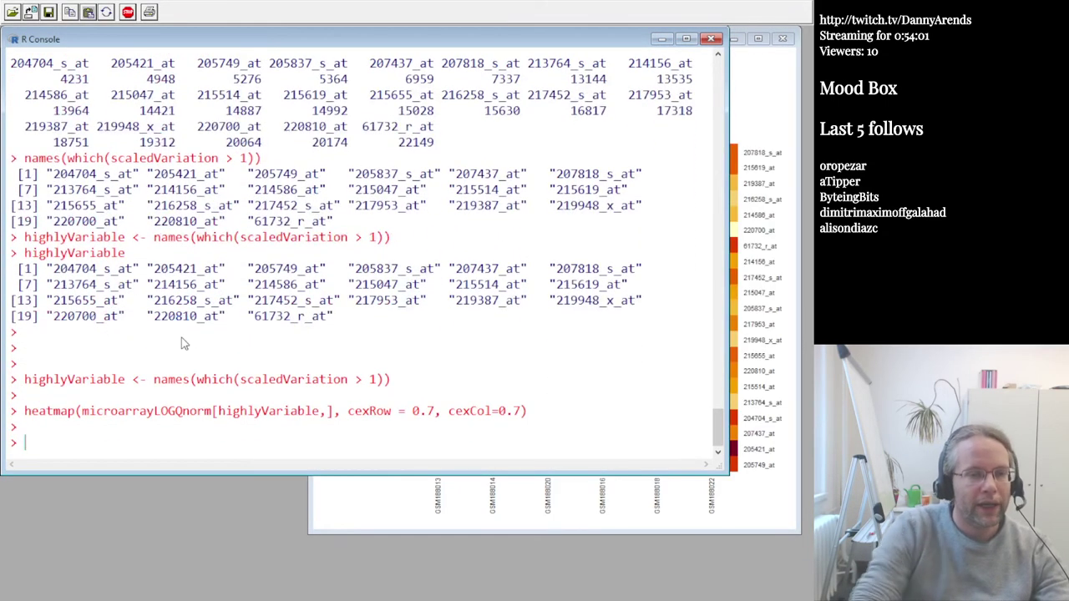
Bring the heatmap graph to the front to examine it, and return to the script in Notepad++
{"action": "left_click", "coordinate": [784, 394]}
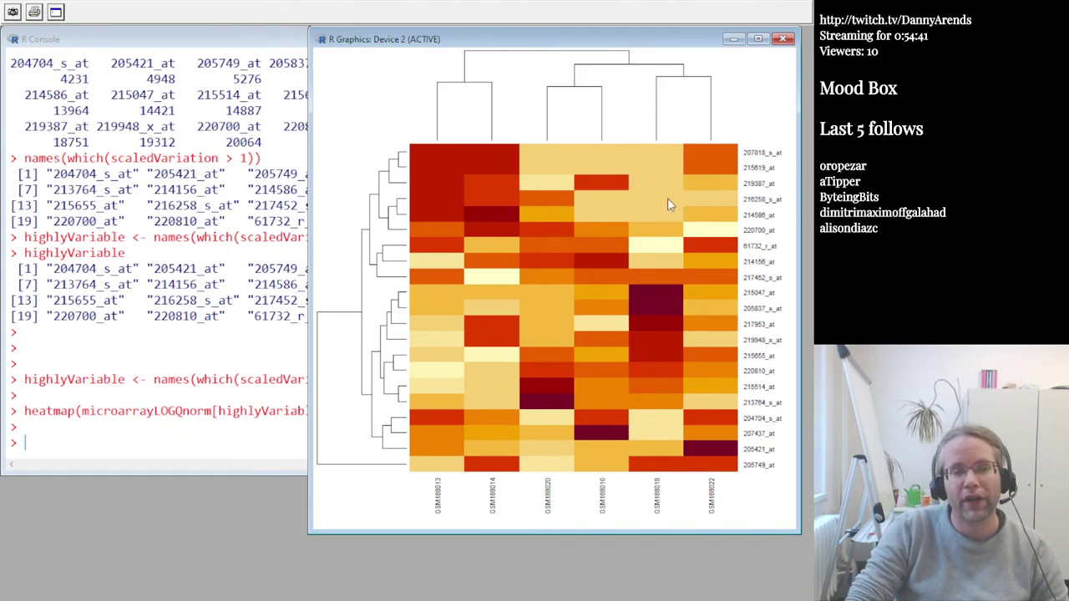
{"action": "key", "text": "alt+Tab"}
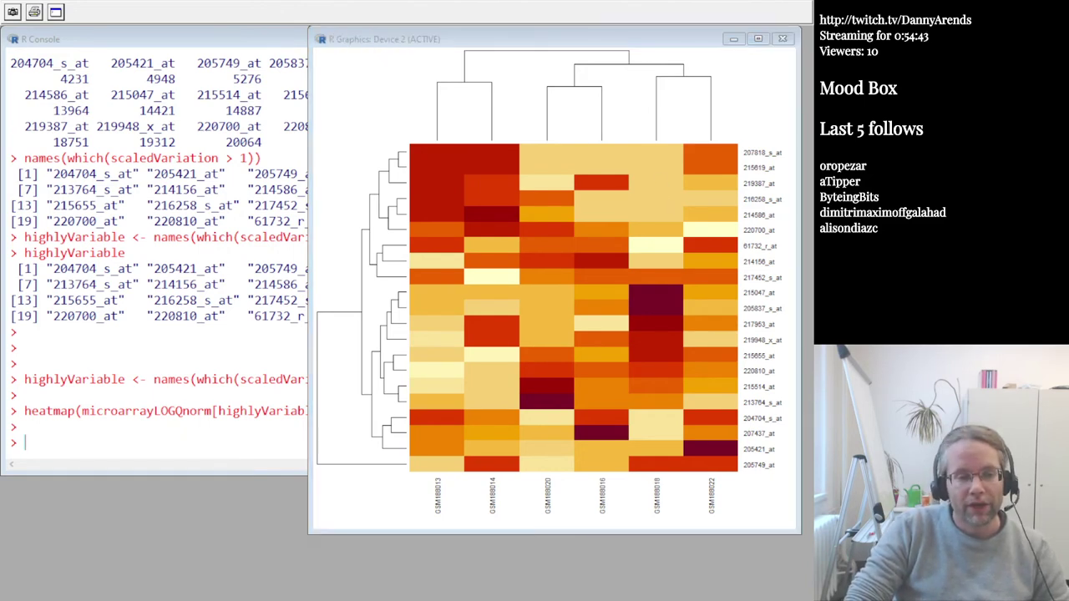
{"action": "key", "text": "alt+Tab"}
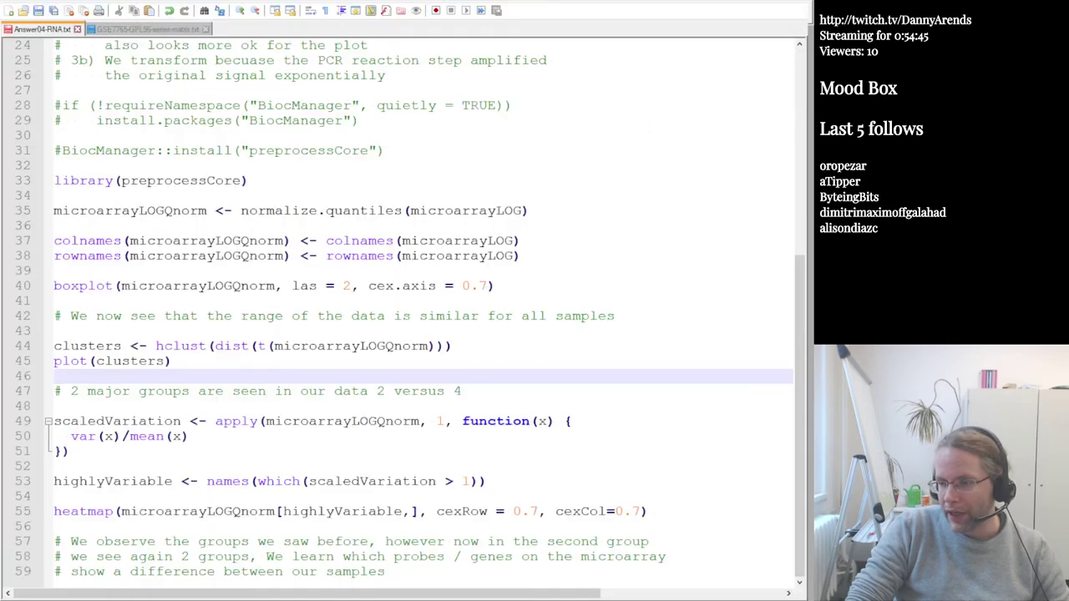
Highlight the "We observe the groups we saw before" comment below the heatmap line and switch to R to compare it with the heatmap
{"action": "left_click", "coordinate": [269, 512]}
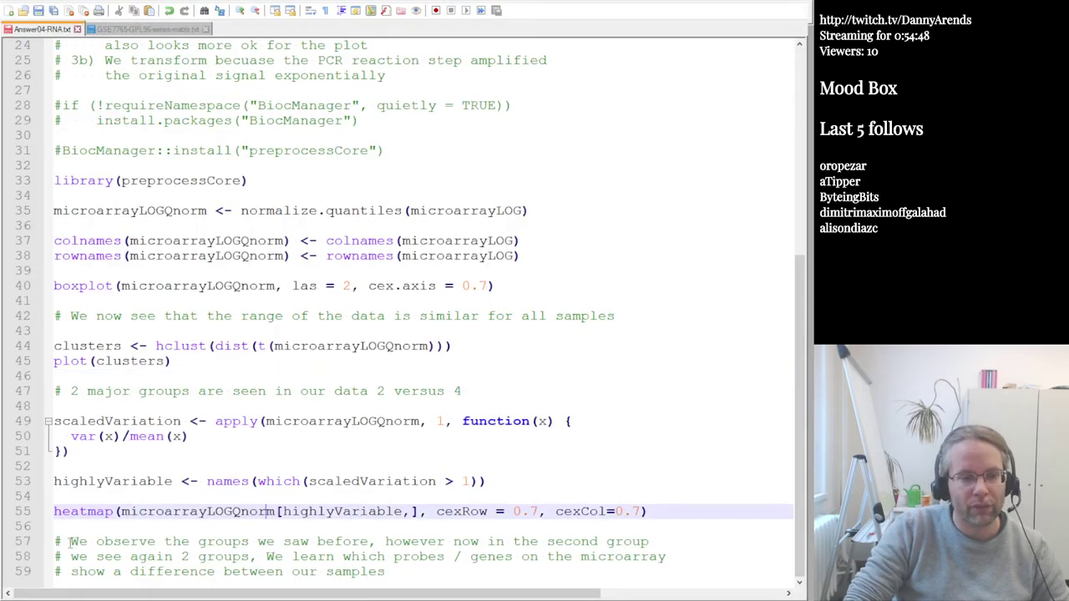
{"action": "left_click_drag", "start_coordinate": [70, 541], "coordinate": [386, 542]}
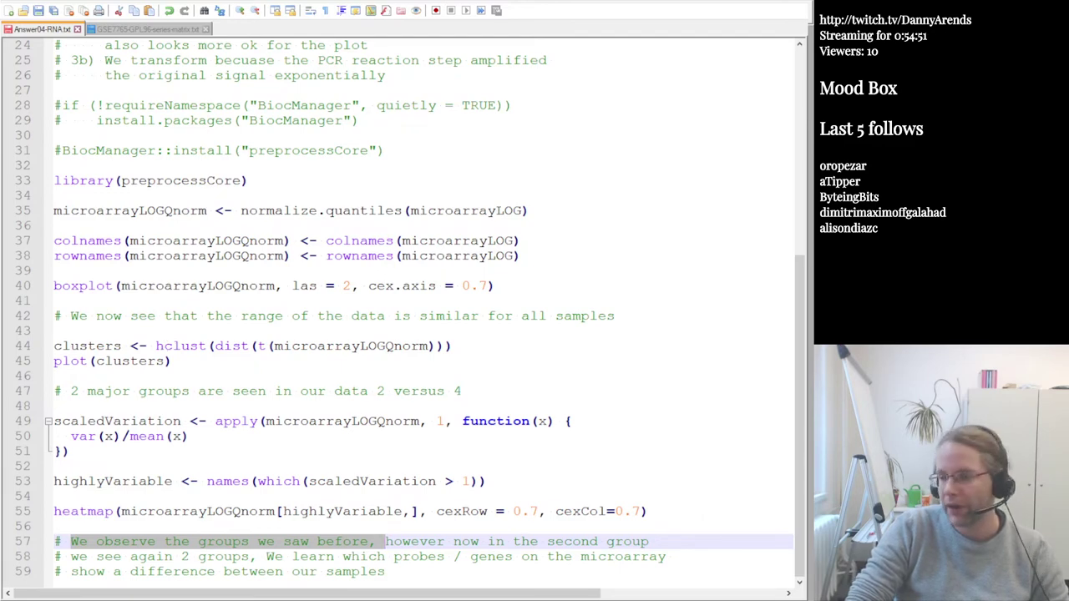
{"action": "key", "text": "alt+Tab"}
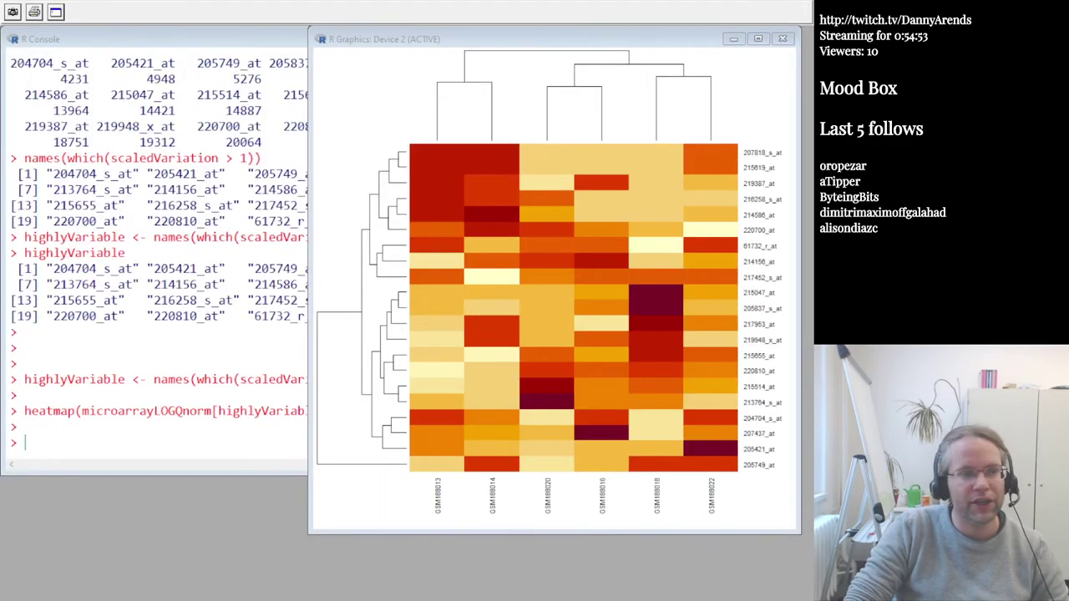
{"action": "key", "text": "ctrl+Tab"}
{"action": "left_click", "coordinate": [503, 116]}
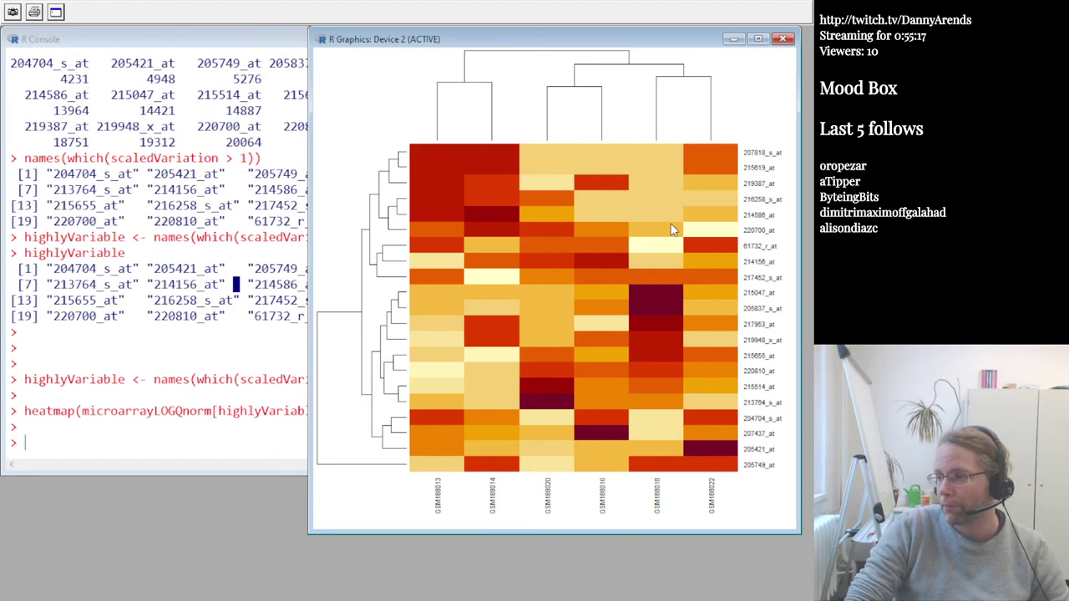
Return to the script in Notepad++ and go to the end of the closing comment about probes showing a difference between samples
{"action": "key", "text": "alt+Tab"}
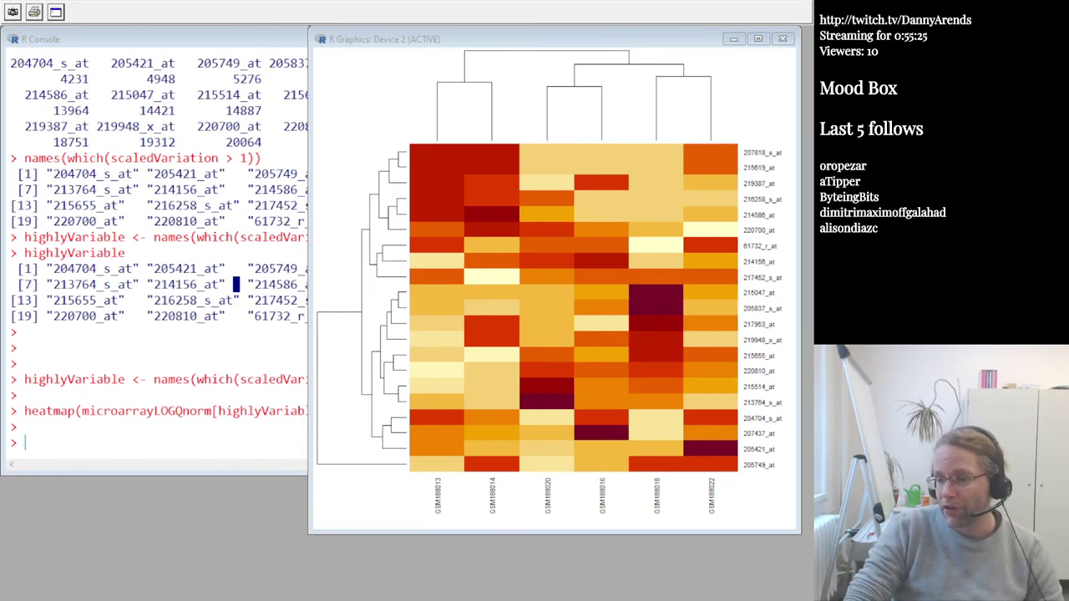
{"action": "key", "text": "alt+Tab"}
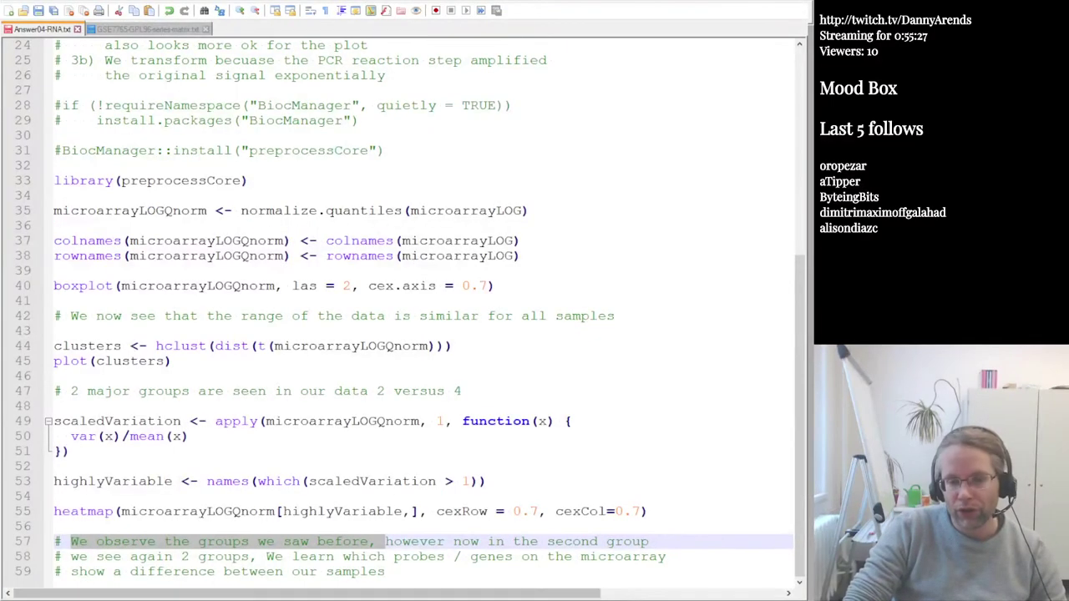
{"action": "left_click", "coordinate": [636, 569]}
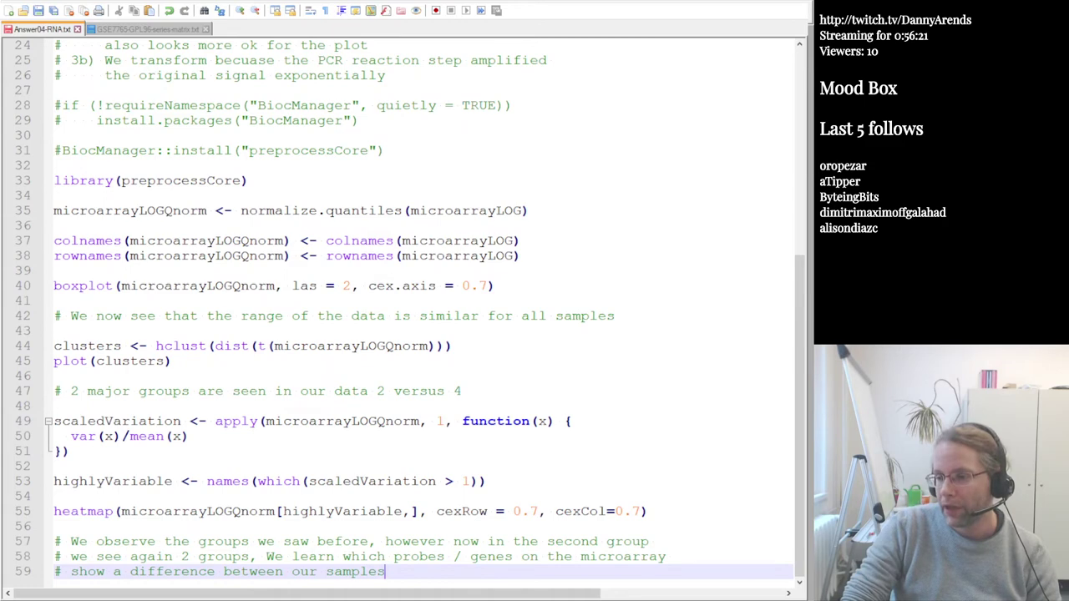
Revisit the heatmap in R, switch to the lecture presentation and advance from the assignment answers to the Overview slide
{"action": "key", "text": "alt+Tab"}
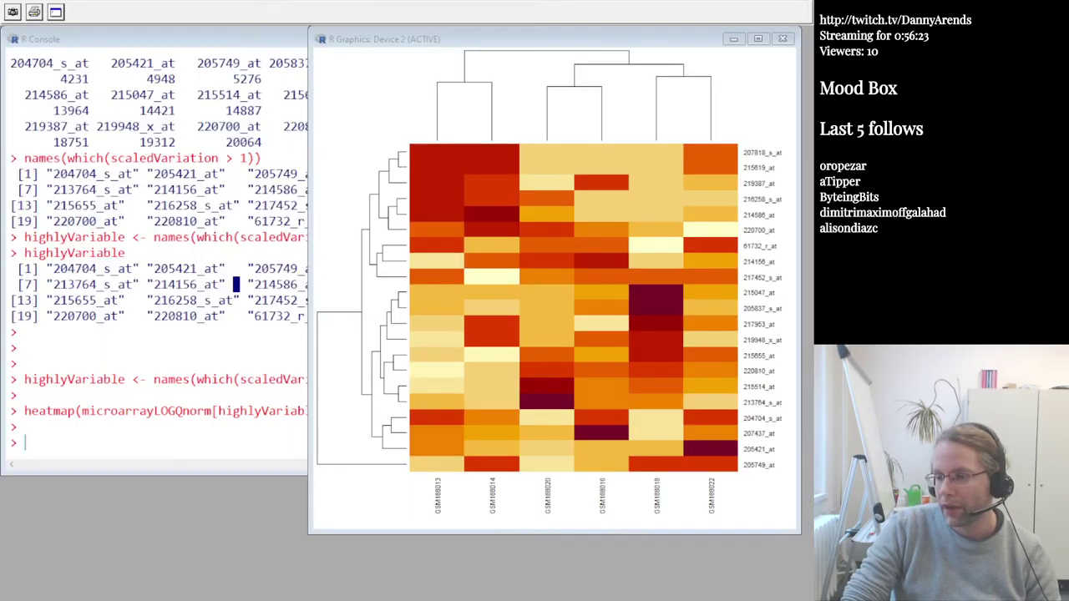
{"action": "key", "text": "alt+Tab"}
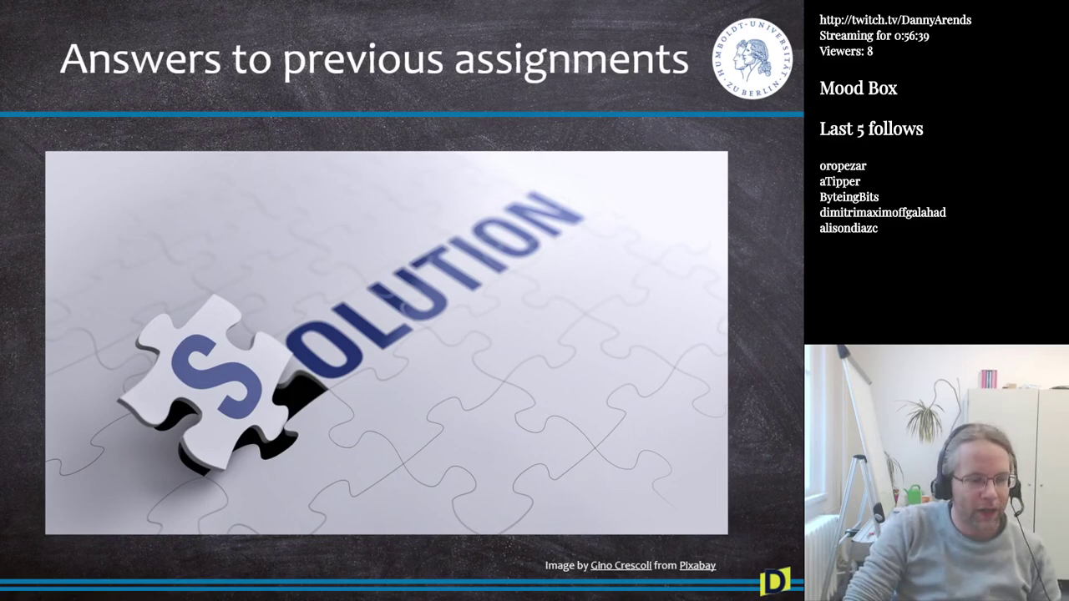
{"action": "left_click", "coordinate": [443, 344]}
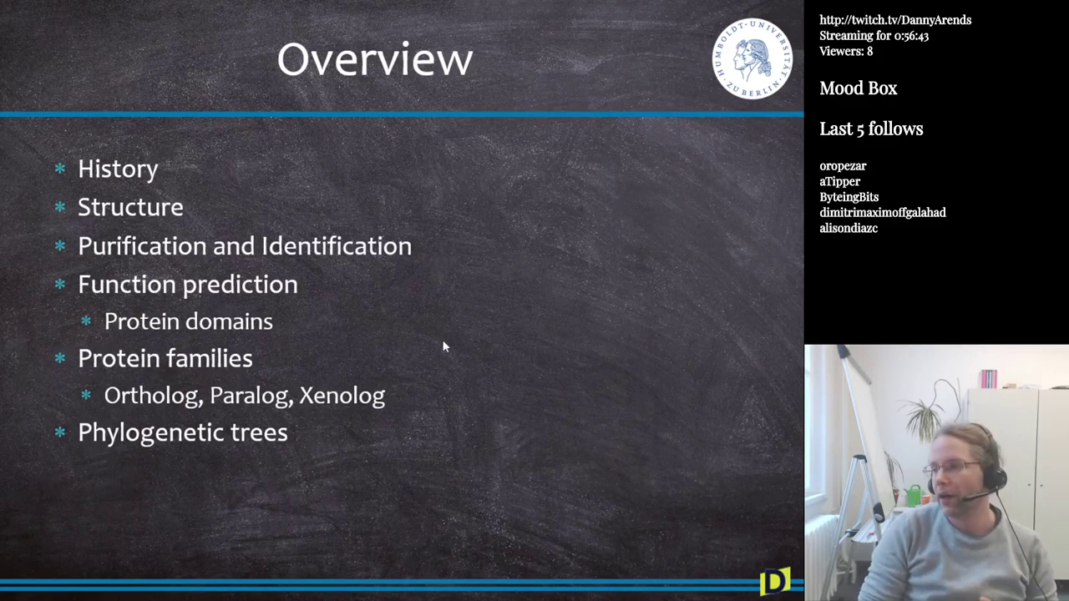